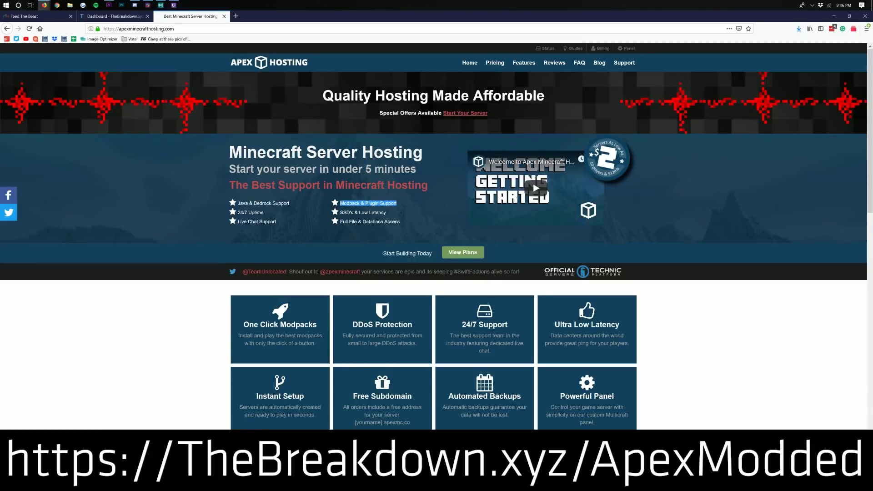
- Change the server JAR to Skyfactory 4 and reset to a fresh skyfactory4_156720 world
{"action": "left_click_drag", "start_coordinate": [265, 212], "coordinate": [245, 212]}
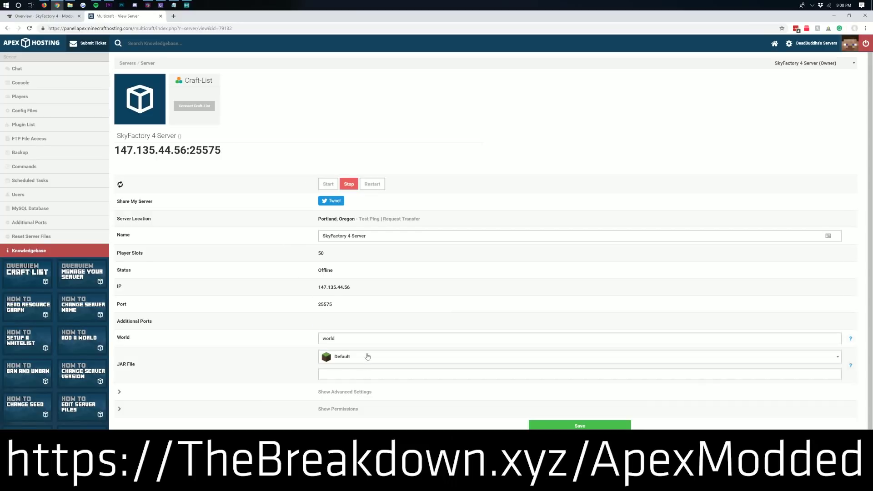
{"action": "left_click", "coordinate": [367, 356]}
{"action": "type", "text": "skyfa"}
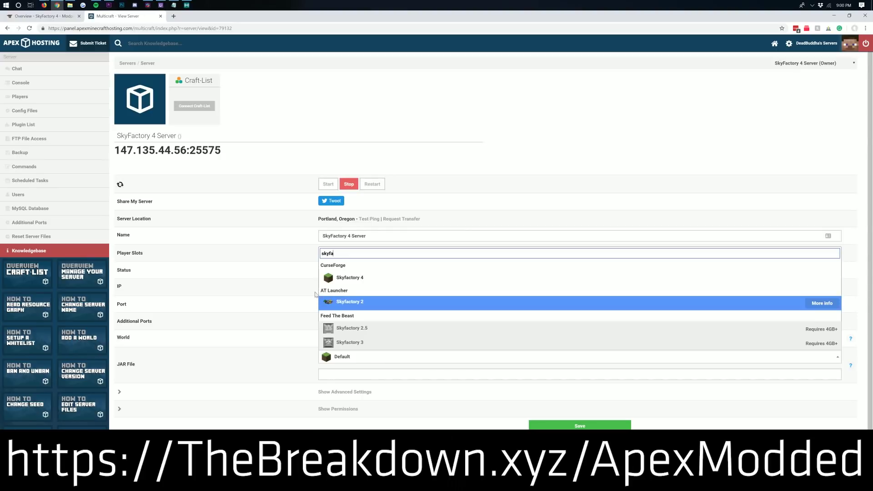
{"action": "left_click", "coordinate": [340, 282]}
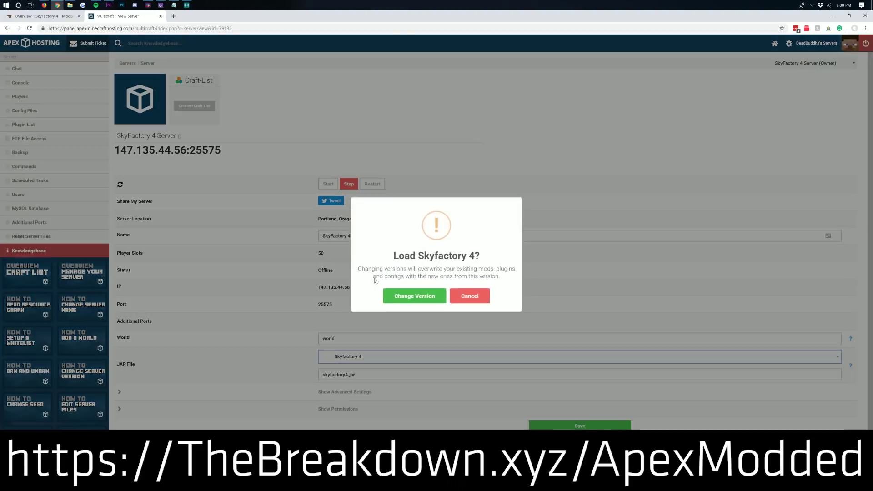
{"action": "left_click", "coordinate": [422, 303]}
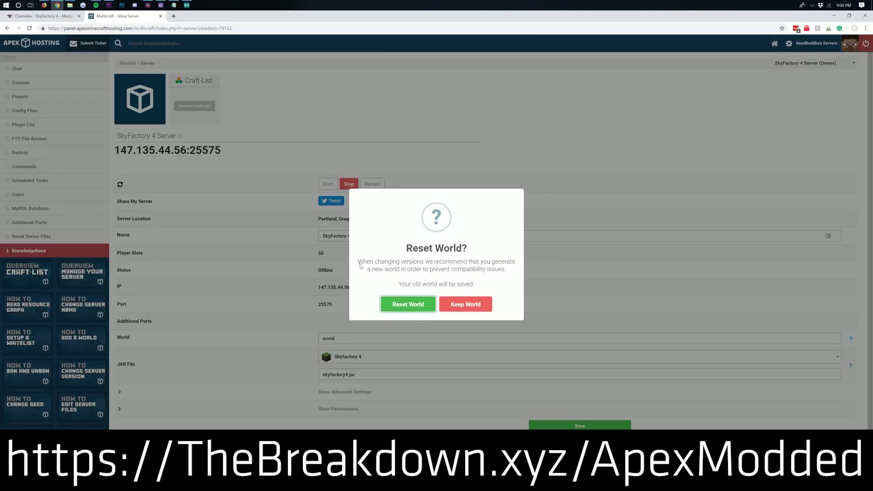
{"action": "left_click", "coordinate": [408, 303]}
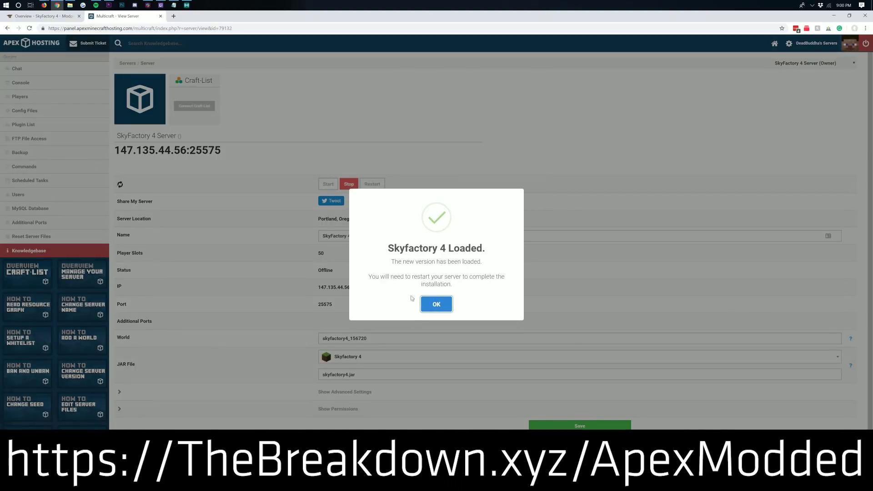
{"action": "left_click", "coordinate": [444, 309]}
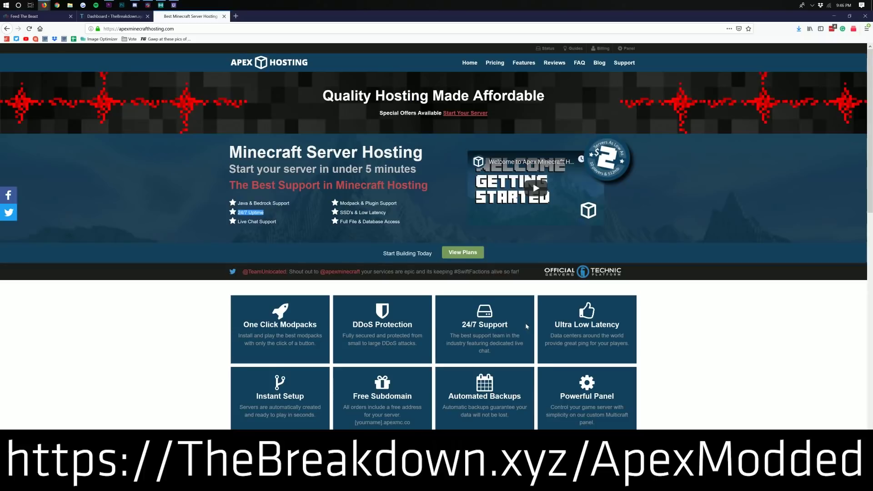
{"action": "left_click_drag", "start_coordinate": [527, 326], "coordinate": [460, 326]}
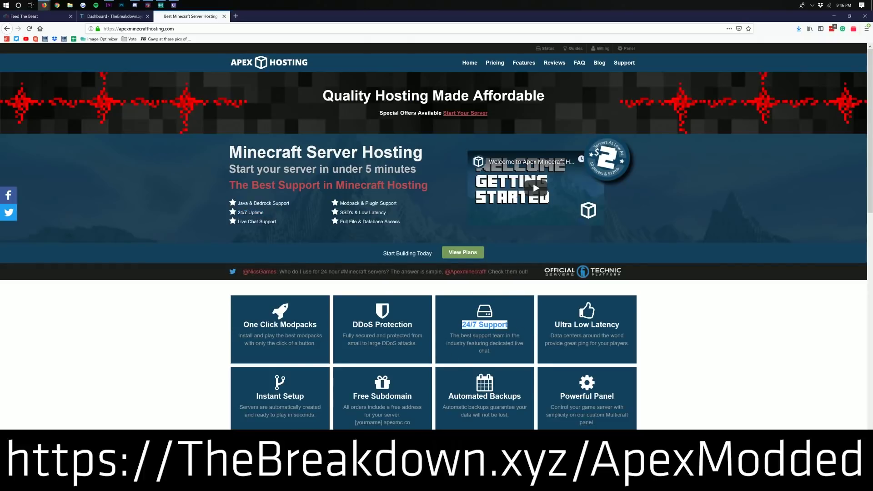
{"action": "left_click_drag", "start_coordinate": [234, 326], "coordinate": [318, 327]}
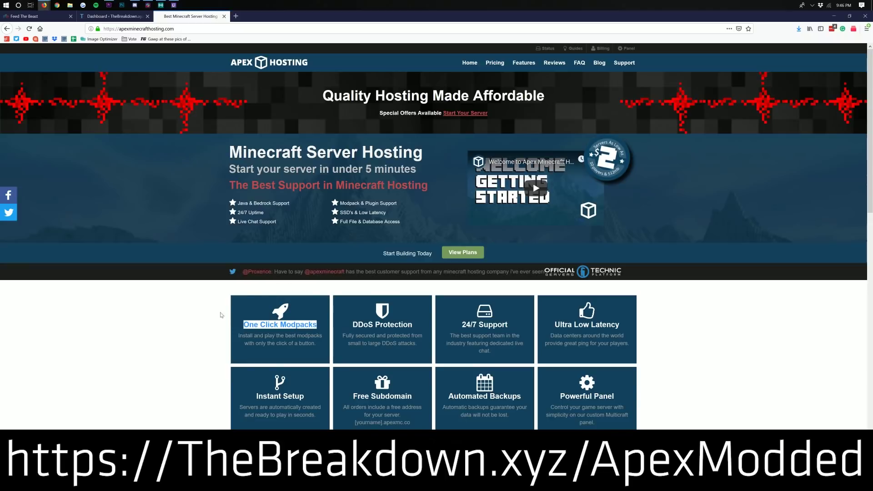
{"action": "scroll", "coordinate": [196, 350], "scroll_direction": "down", "scroll_amount": 1}
{"action": "scroll", "coordinate": [196, 350], "scroll_direction": "down", "scroll_amount": 10}
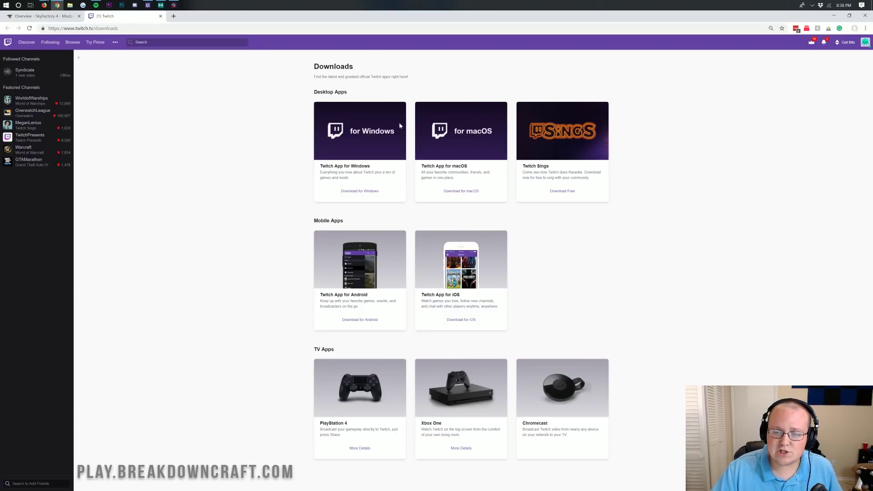
- Download the Twitch installer for Windows and place TwitchSetup in the middle of the desktop
{"action": "left_click", "coordinate": [340, 191]}
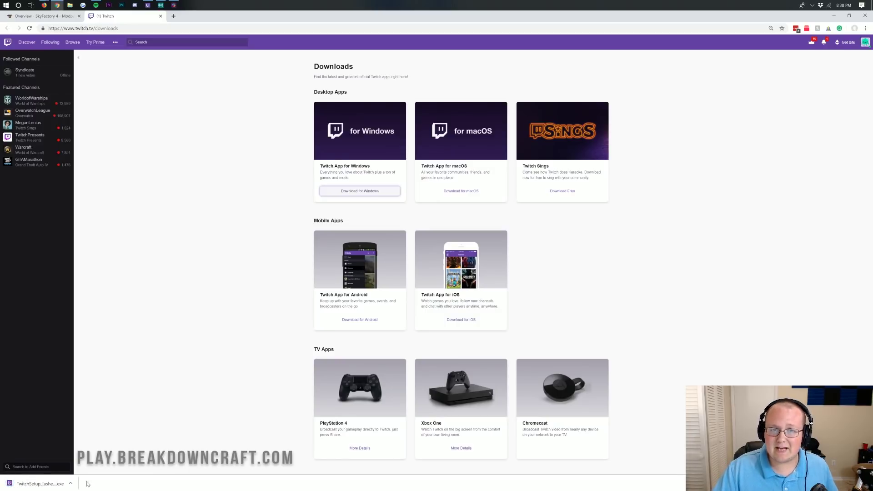
{"action": "left_click", "coordinate": [40, 484]}
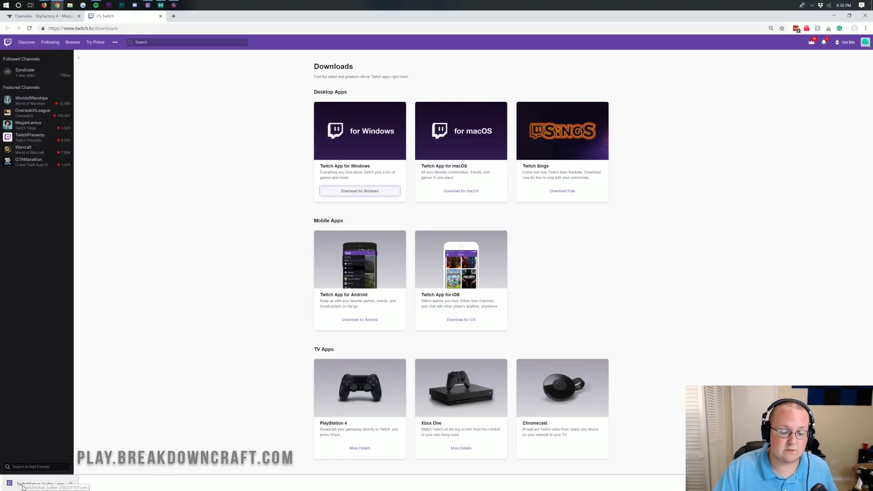
{"action": "left_click", "coordinate": [835, 15]}
{"action": "left_click_drag", "start_coordinate": [14, 27], "coordinate": [353, 114]}
{"action": "left_click", "coordinate": [293, 96]}
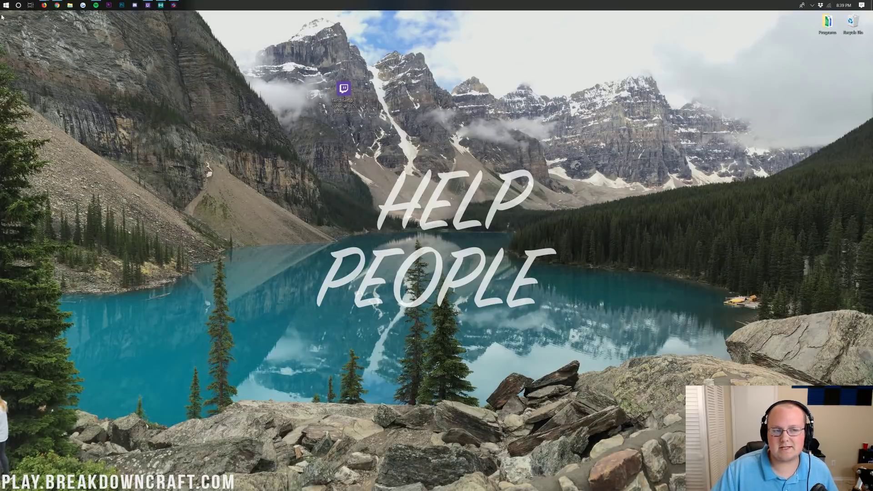
{"action": "left_click", "coordinate": [1, 5]}
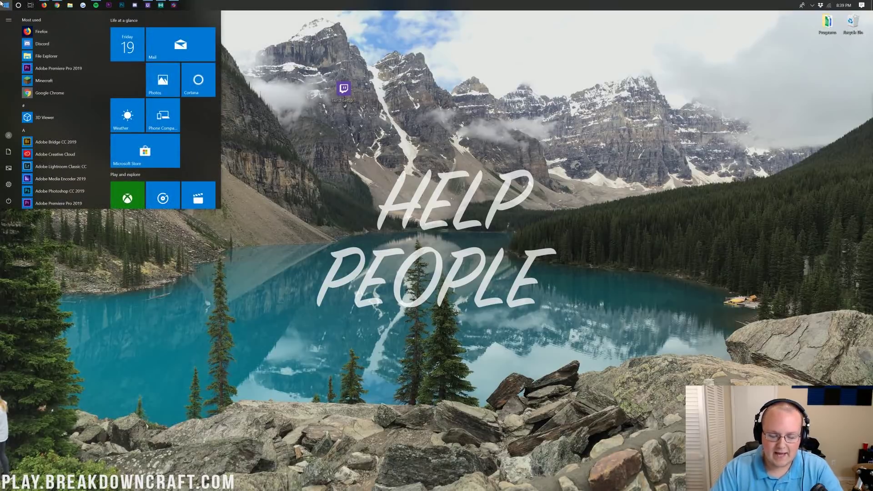
{"action": "type", "text": "d"}
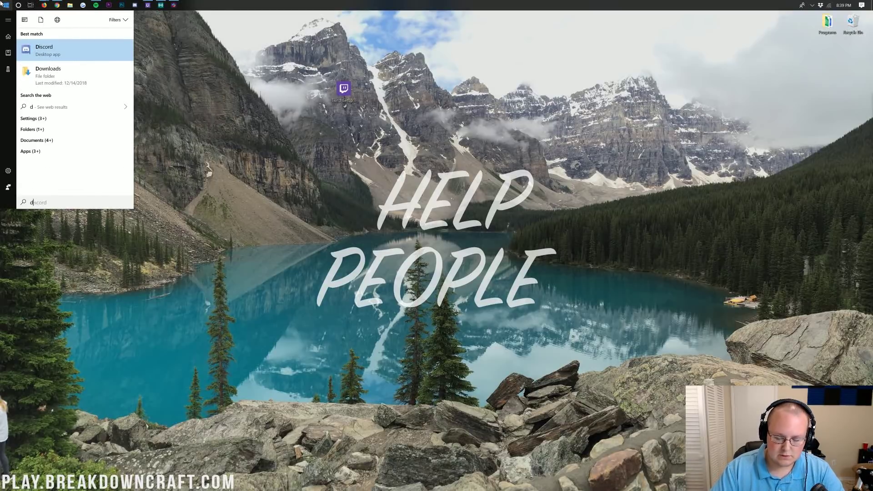
{"action": "type", "text": "ownlo"}
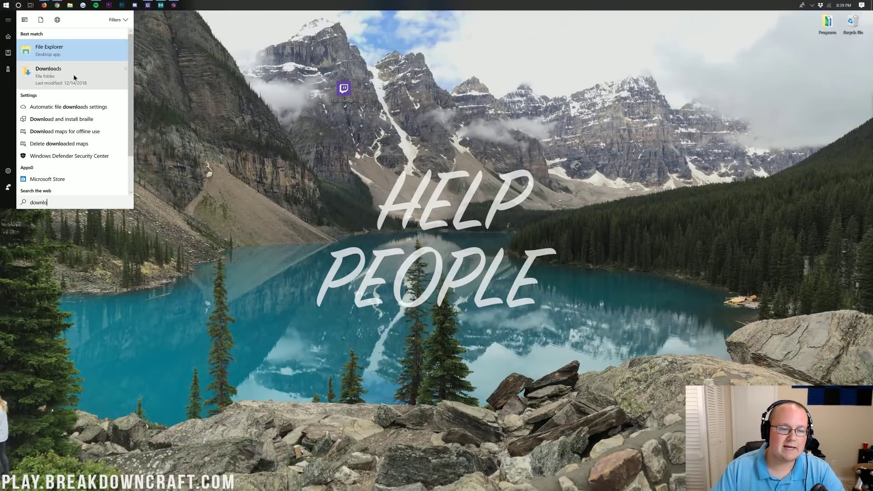
{"action": "key", "text": "Escape"}
{"action": "left_click_drag", "start_coordinate": [343, 90], "coordinate": [345, 89]}
{"action": "left_click", "coordinate": [536, 115]}
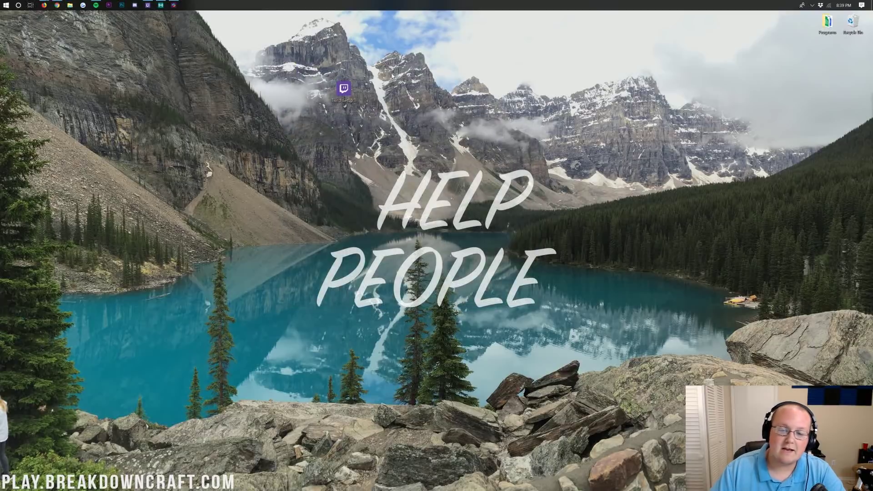
- Run TwitchSetup and install the Twitch desktop app
{"action": "double_click", "coordinate": [335, 95]}
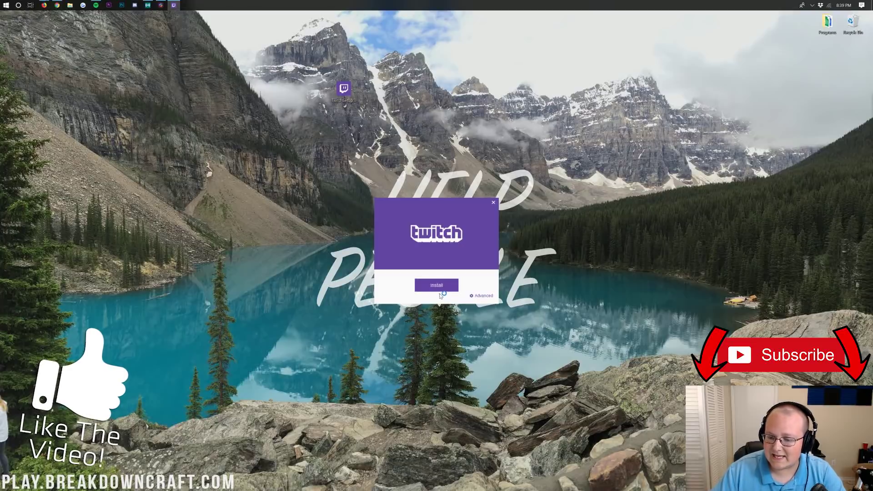
{"action": "left_click", "coordinate": [442, 283]}
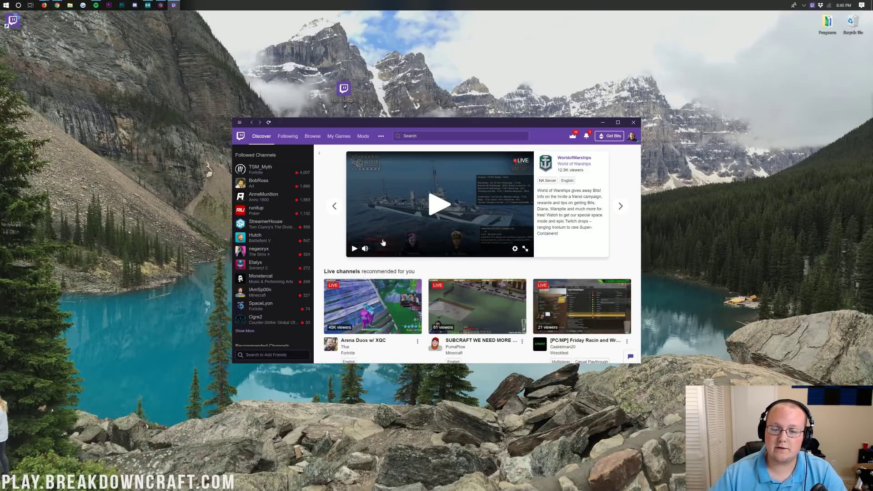
- Open the Stardew Valley addon page from the Mods games grid
{"action": "left_click", "coordinate": [363, 137]}
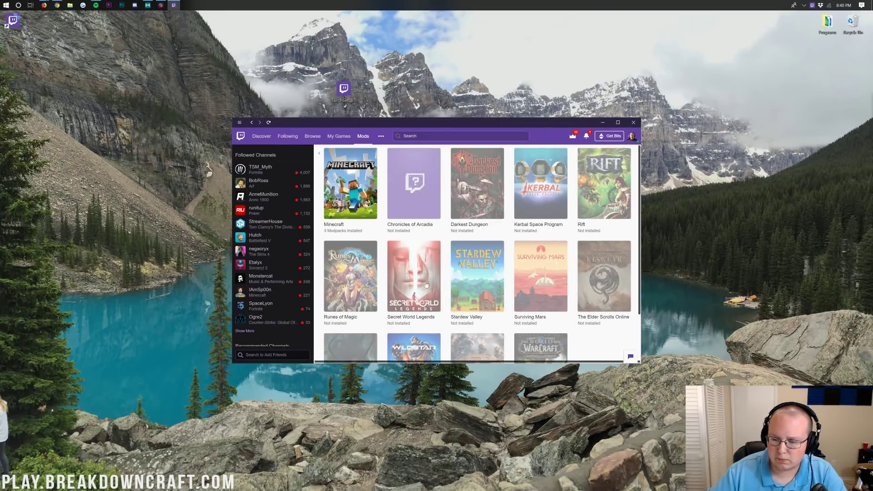
{"action": "scroll", "coordinate": [476, 308], "scroll_direction": "down", "scroll_amount": 2}
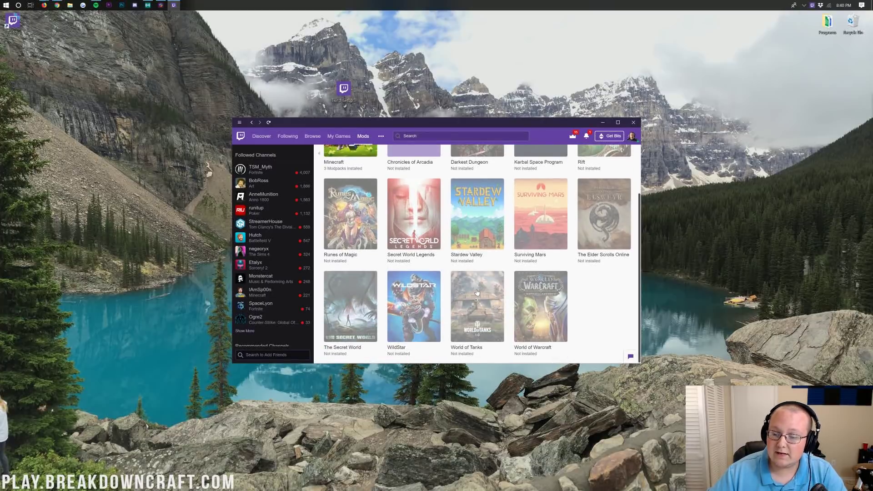
{"action": "scroll", "coordinate": [476, 308], "scroll_direction": "up", "scroll_amount": 2}
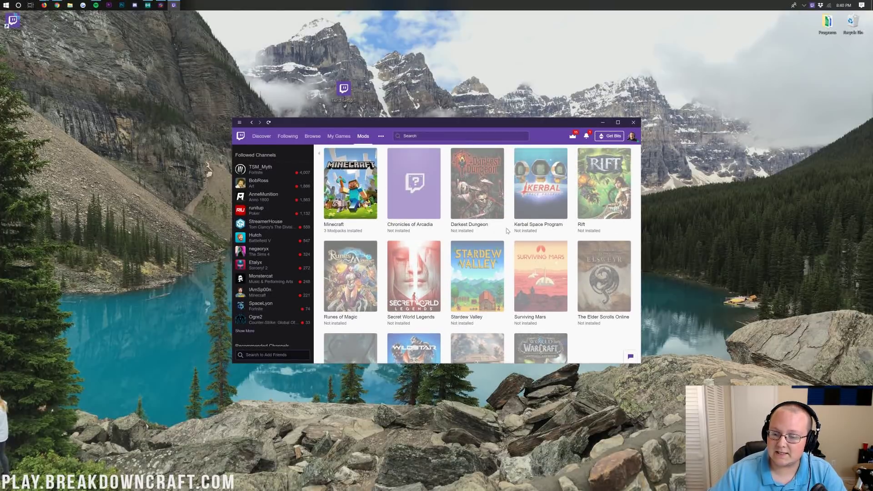
{"action": "left_click", "coordinate": [485, 271]}
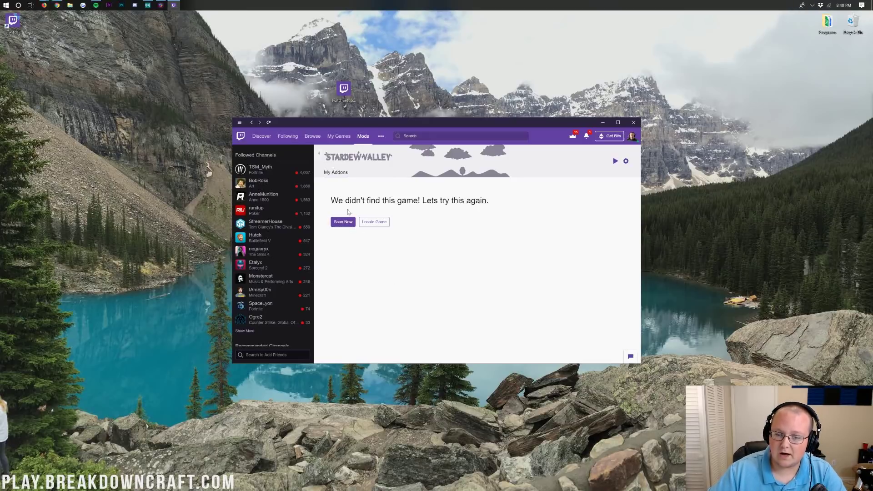
- Search Minecraft's browsable modpacks for 'skyfactory 4'
{"action": "left_click", "coordinate": [368, 137]}
{"action": "left_click", "coordinate": [336, 191]}
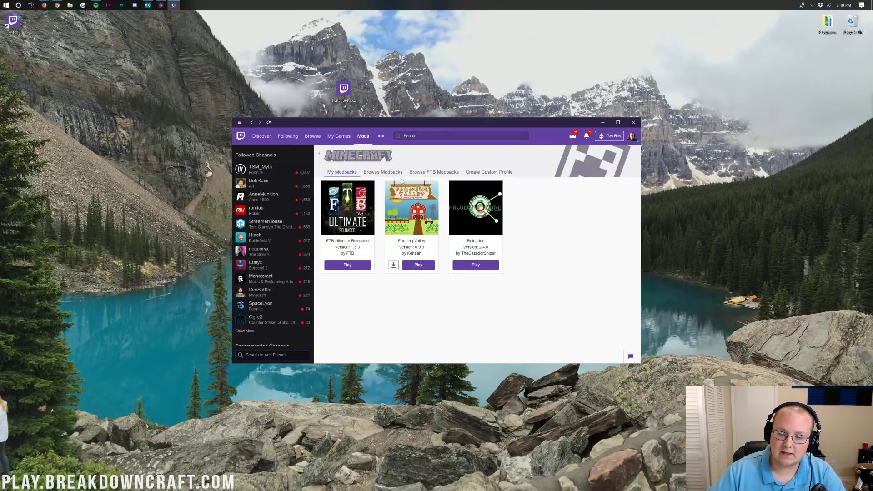
{"action": "left_click", "coordinate": [379, 173]}
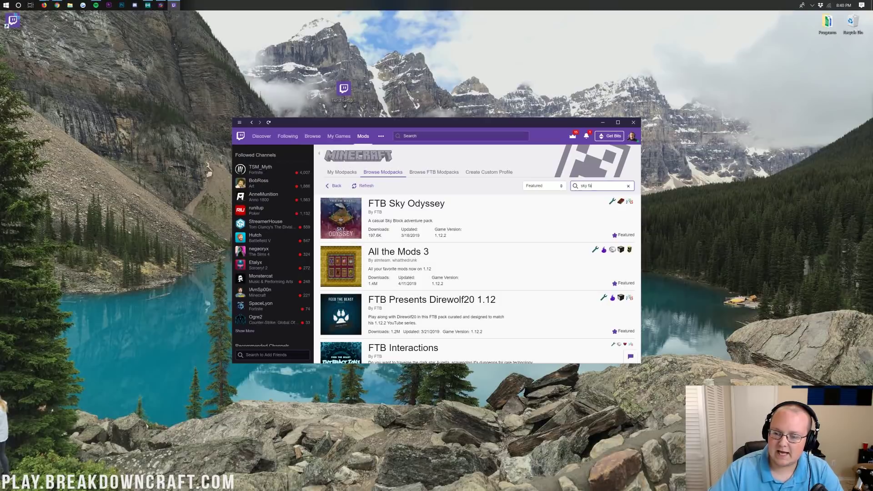
{"action": "type", "text": "sky factory 4"}
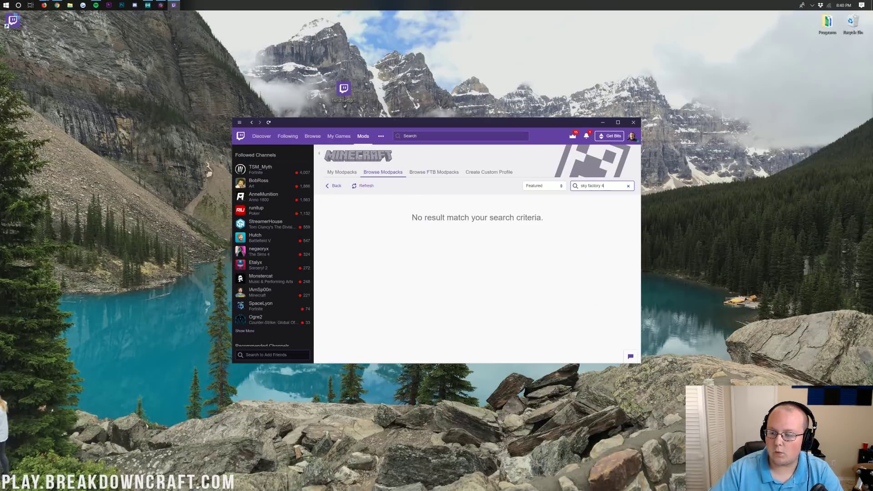
{"action": "left_click_drag", "start_coordinate": [602, 186], "coordinate": [593, 186]}
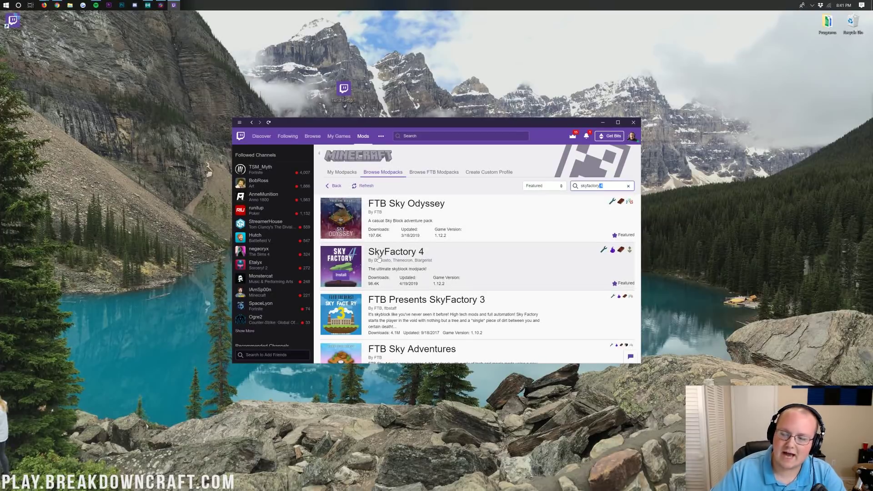
{"action": "left_click_drag", "start_coordinate": [603, 185], "coordinate": [564, 189]}
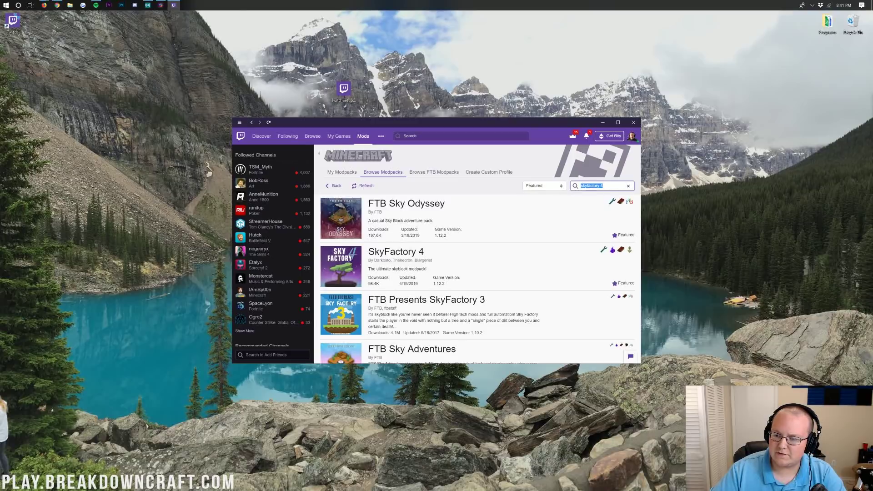
- Install the SkyFactory 4 modpack from the search results
{"action": "left_click", "coordinate": [603, 185]}
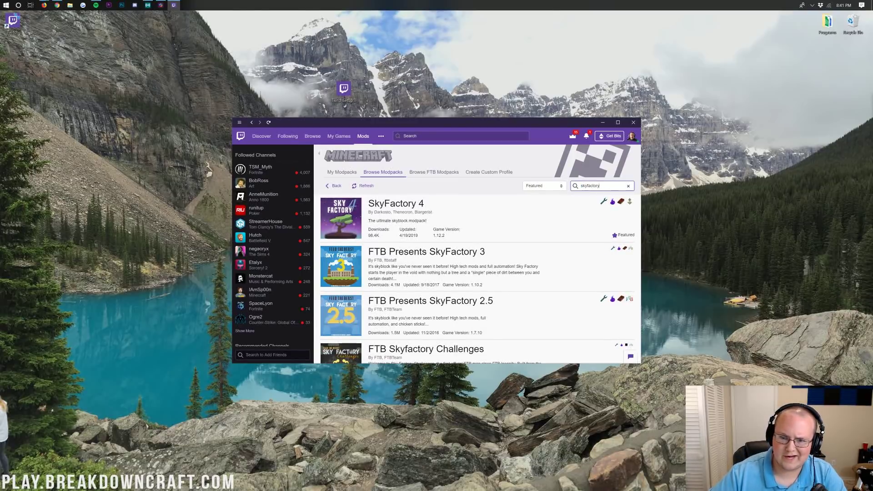
{"action": "mouse_move", "coordinate": [342, 219]}
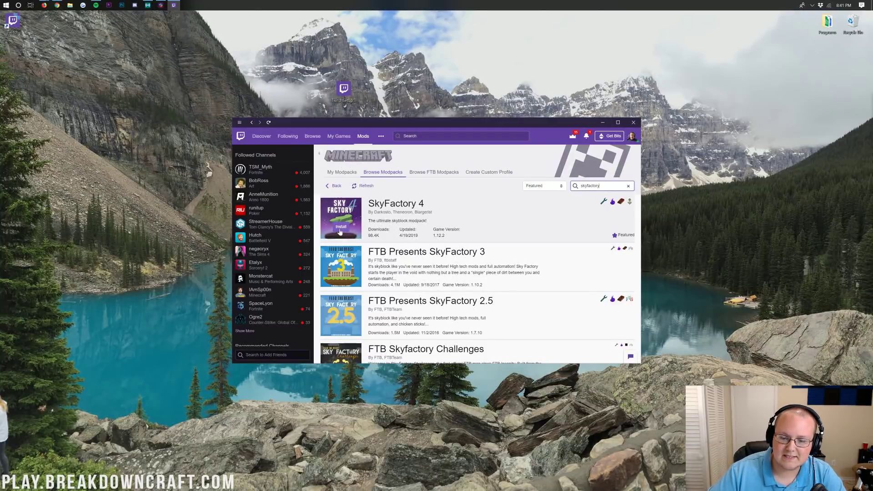
{"action": "left_click", "coordinate": [342, 228]}
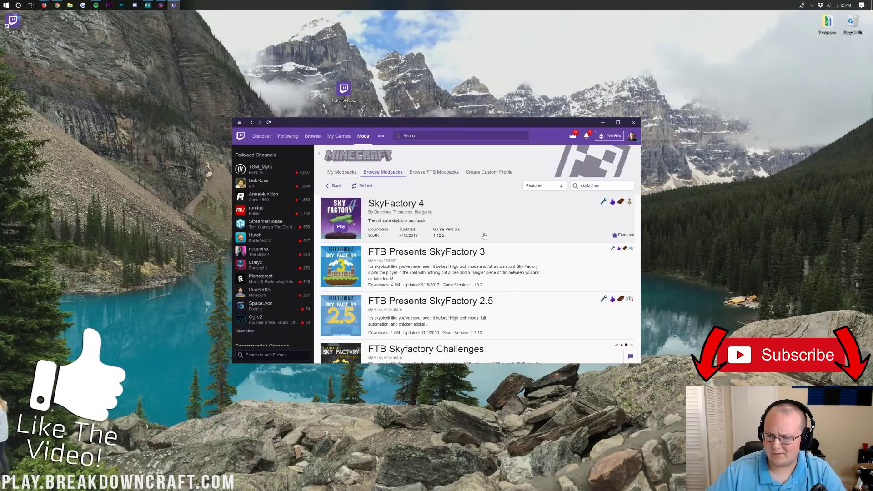
- Open SkyFactory 4 in the Minecraft Launcher, log out, and start entering the account email
{"action": "left_click", "coordinate": [343, 232]}
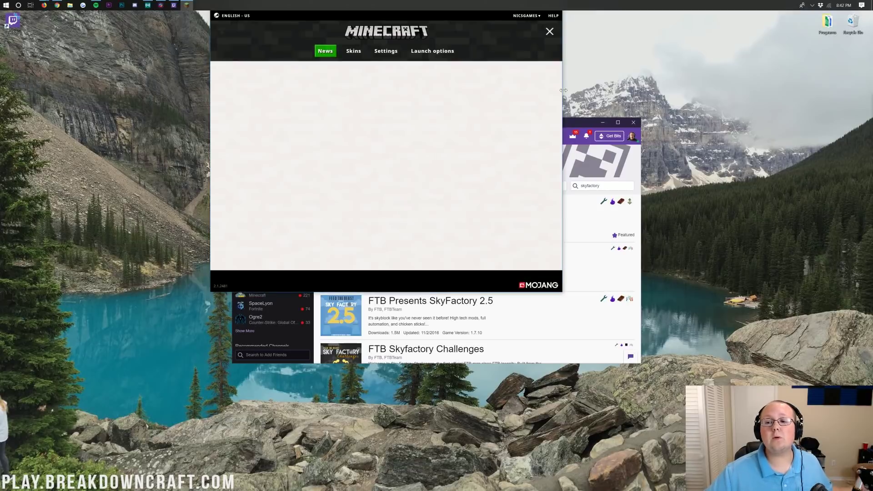
{"action": "left_click", "coordinate": [526, 26]}
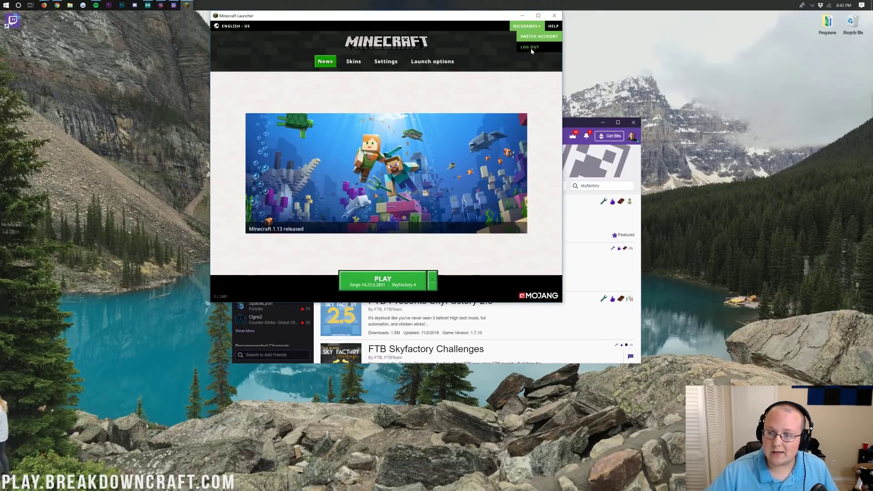
{"action": "left_click", "coordinate": [537, 47]}
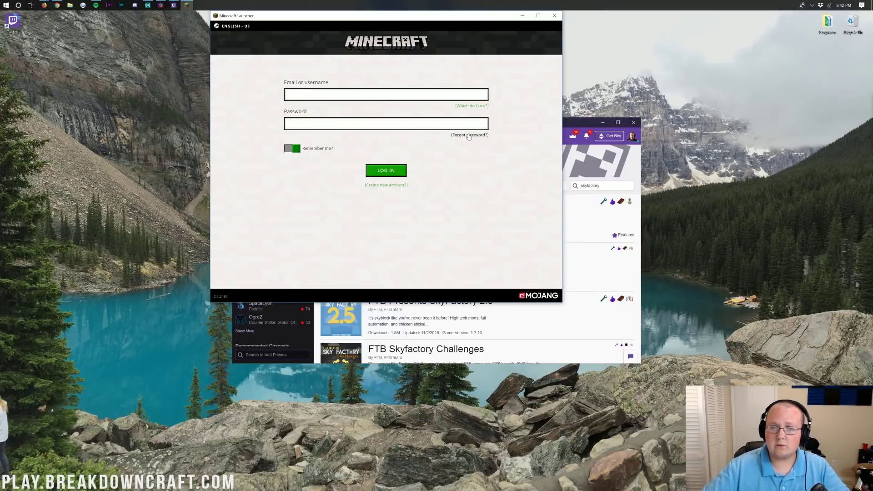
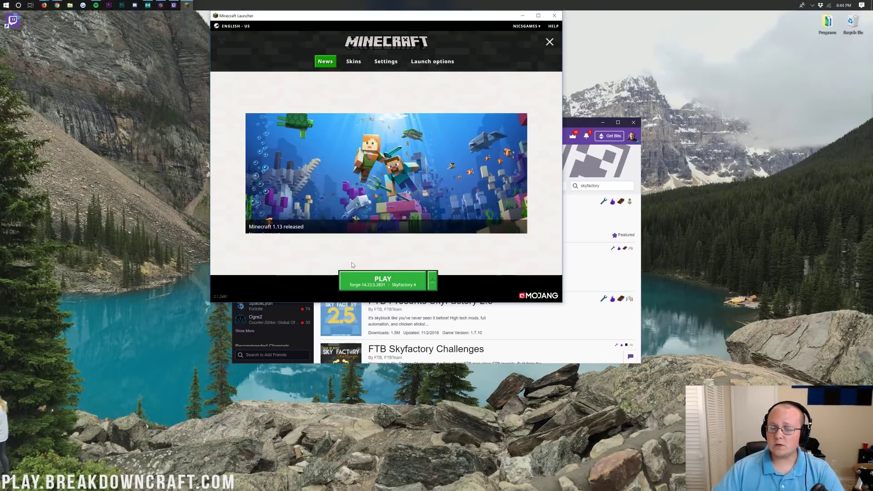
- Open the SkyFactory 4 installation's settings from the launcher's Installations list
{"action": "left_click", "coordinate": [432, 281]}
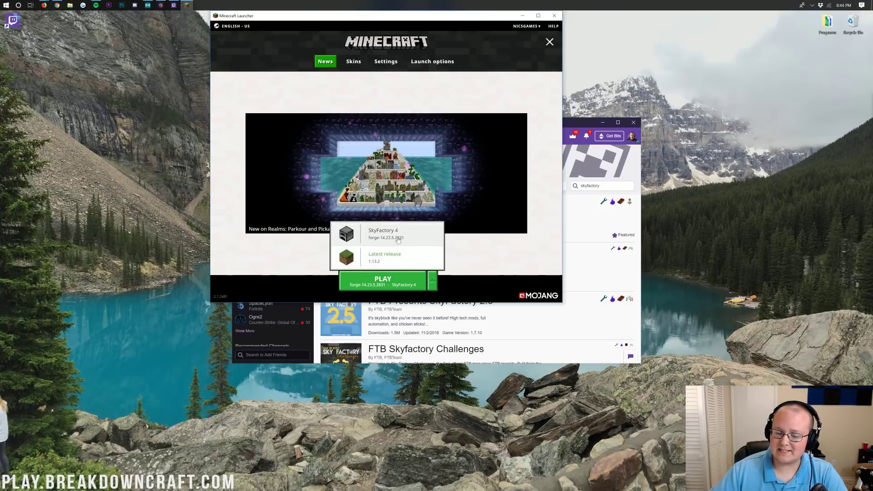
{"action": "left_click", "coordinate": [455, 283]}
{"action": "left_click", "coordinate": [434, 280]}
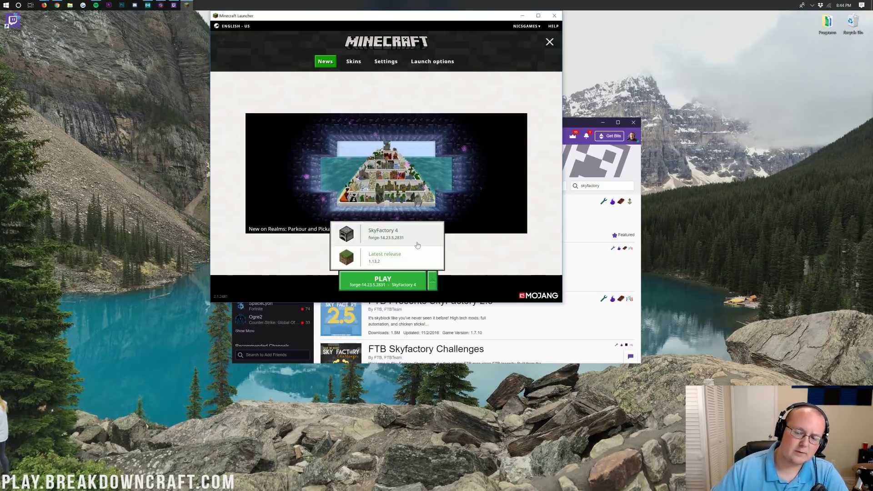
{"action": "left_click", "coordinate": [460, 276]}
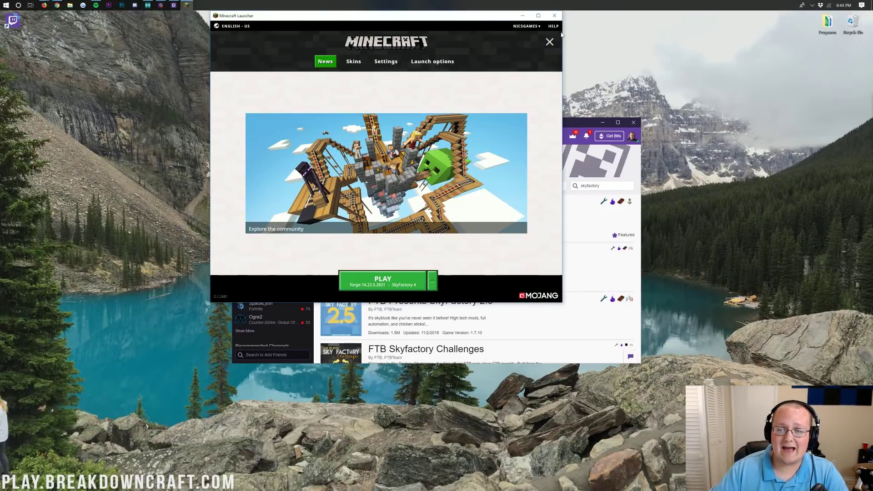
{"action": "left_click", "coordinate": [550, 42]}
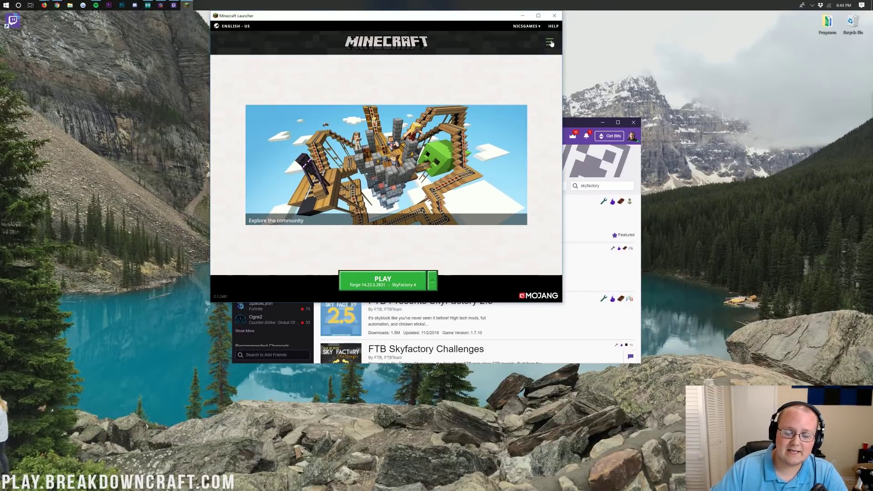
{"action": "left_click", "coordinate": [550, 43]}
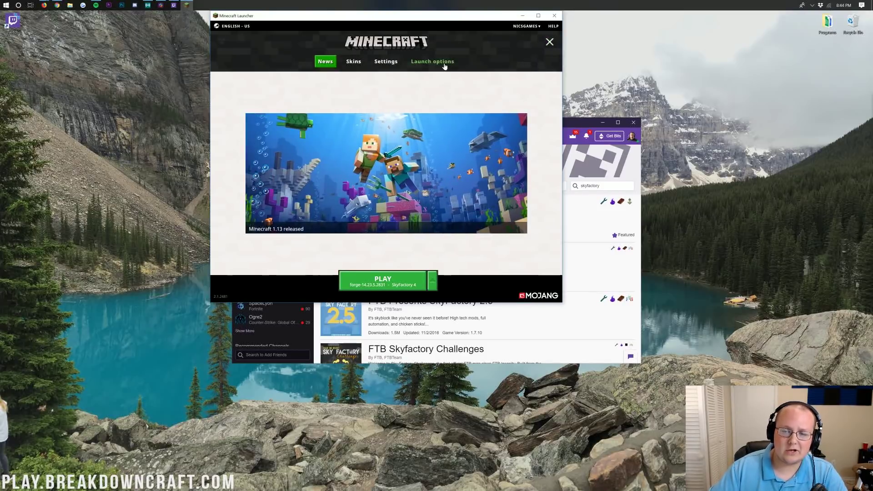
{"action": "left_click", "coordinate": [444, 65]}
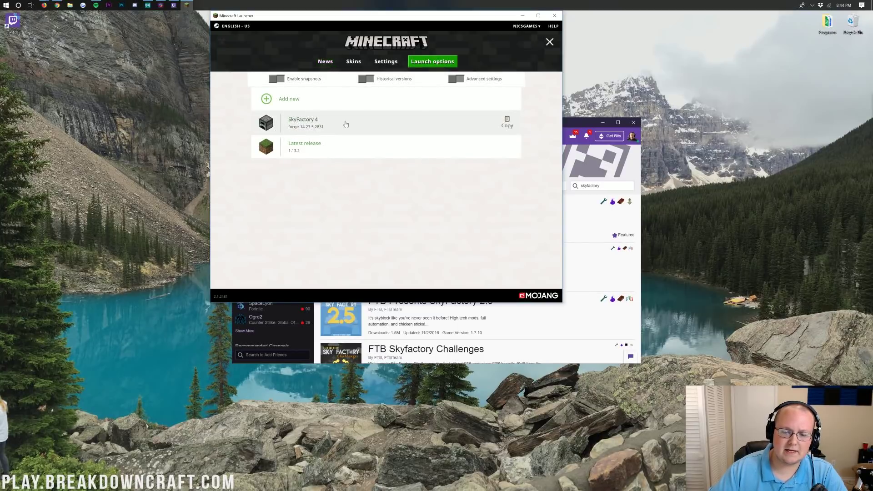
{"action": "left_click", "coordinate": [301, 123]}
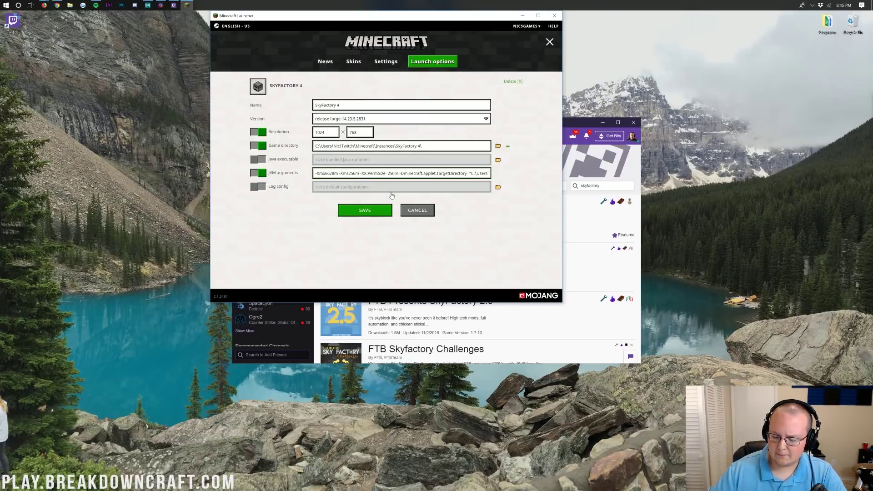
- Edit the -Xmx memory value in JVM arguments and set resolution to 1920 x 1080
{"action": "type", "text": "86"}
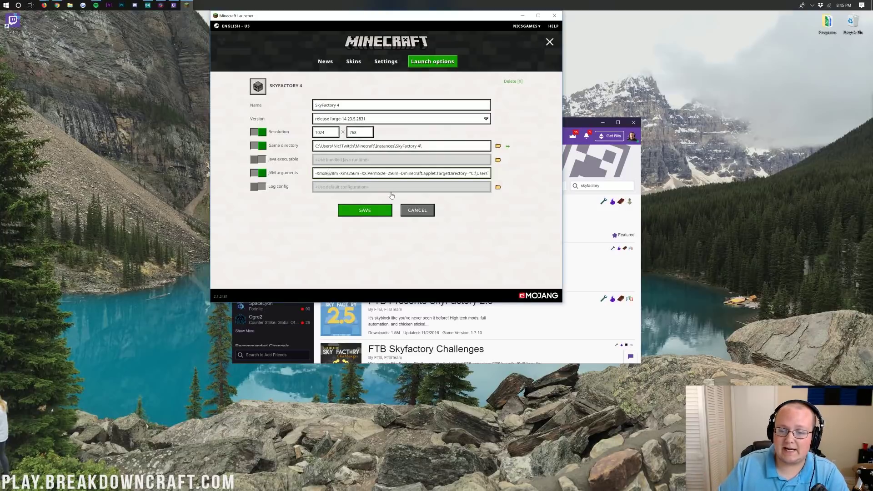
{"action": "type", "text": "52"}
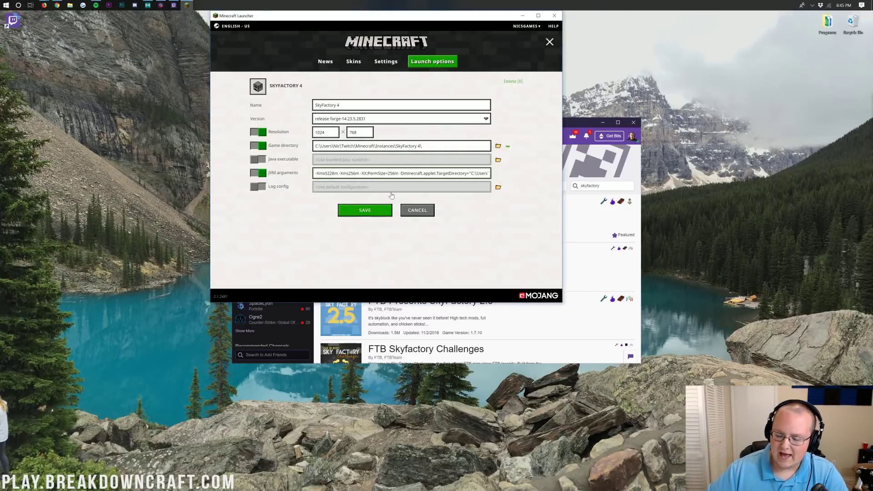
{"action": "type", "text": "86"}
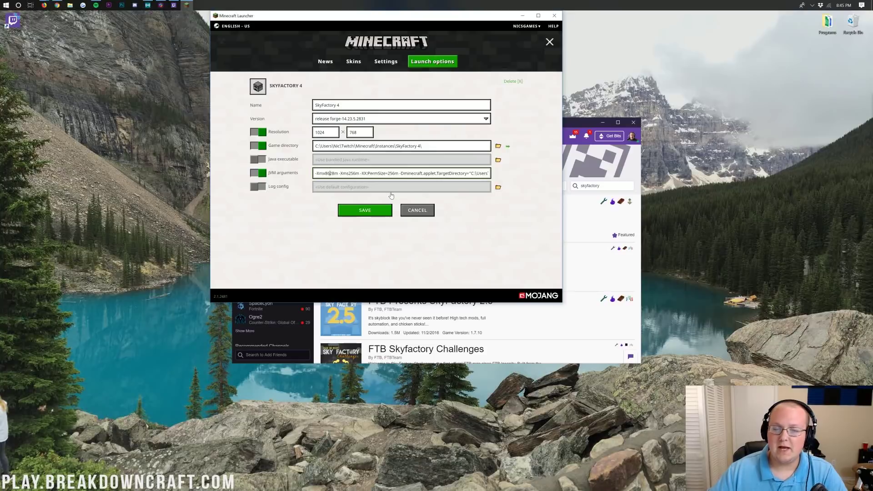
{"action": "left_click", "coordinate": [296, 133]}
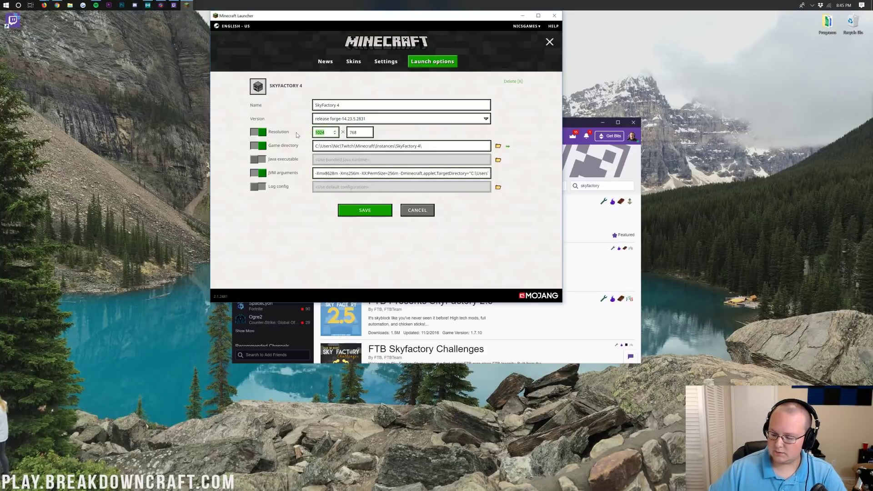
{"action": "type", "text": "19"}
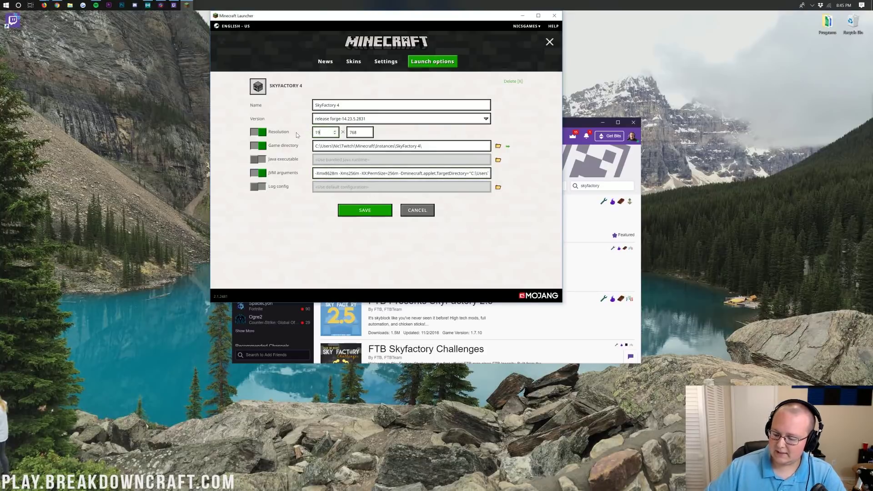
{"action": "type", "text": "20"}
{"action": "key", "text": "Tab"}
{"action": "type", "text": "1080"}
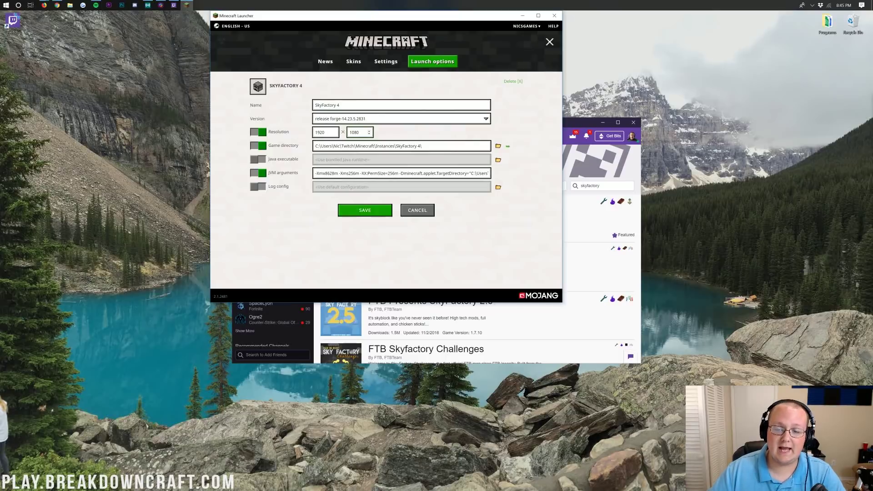
- Save the installation, then launch the game with SkyFactory 4 selected beside PLAY
{"action": "left_click", "coordinate": [366, 213]}
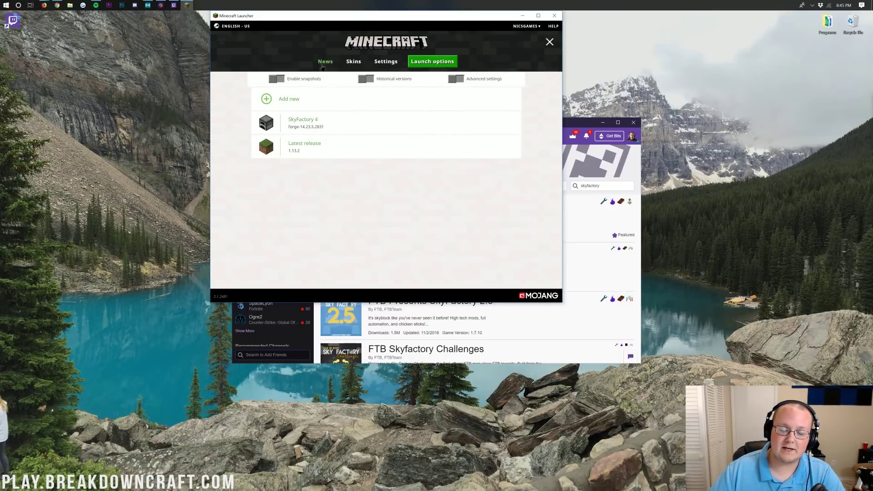
{"action": "left_click", "coordinate": [322, 66]}
{"action": "left_click", "coordinate": [429, 281]}
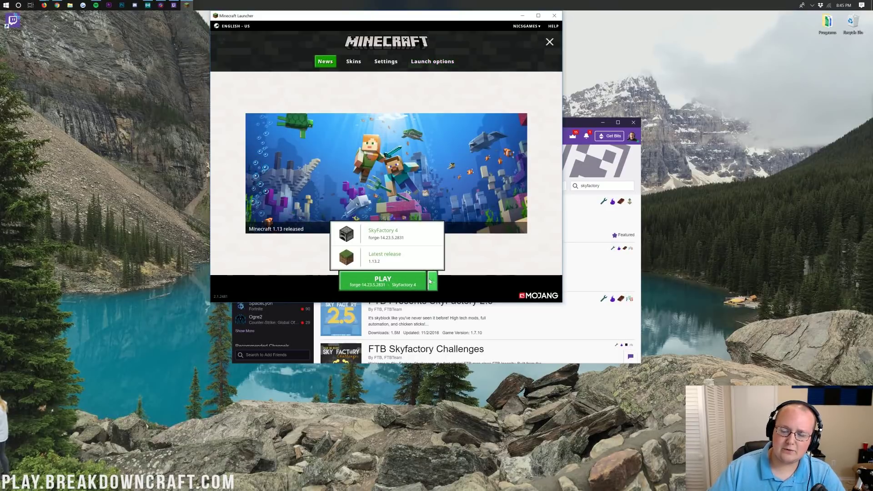
{"action": "left_click", "coordinate": [398, 239]}
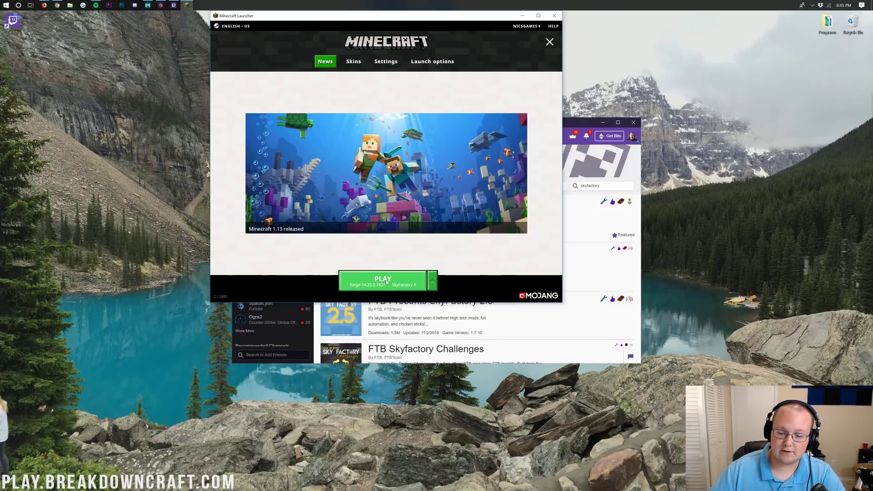
{"action": "left_click", "coordinate": [386, 282]}
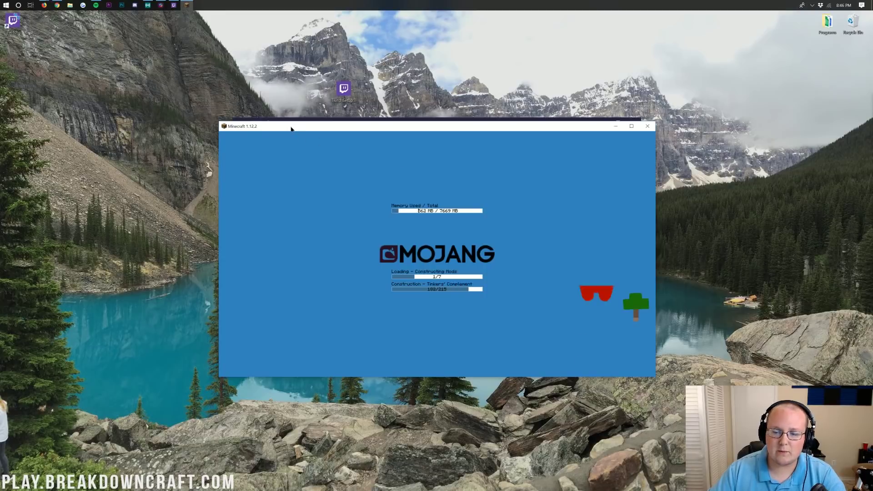
- Move the loading Minecraft window aside while SkyFactory 4 reaches its main menu
{"action": "left_click_drag", "start_coordinate": [292, 128], "coordinate": [330, 120]}
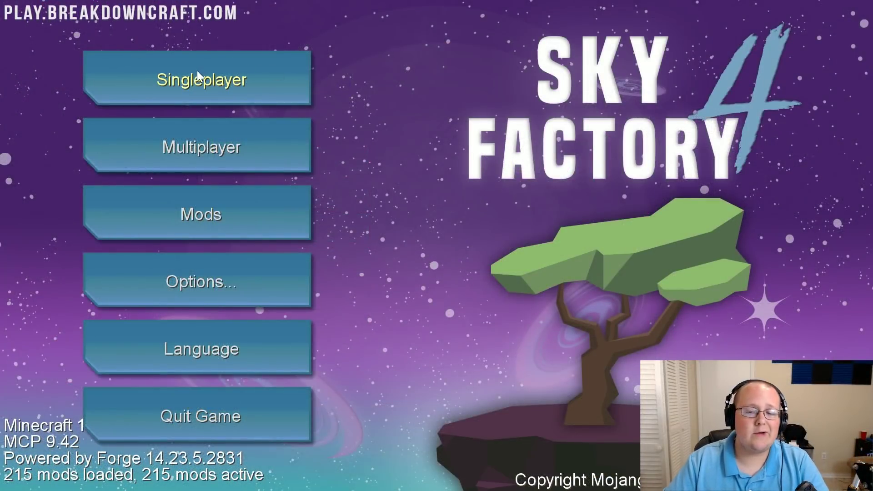
- Start creating a new singleplayer world from the world list
{"action": "left_click", "coordinate": [193, 73]}
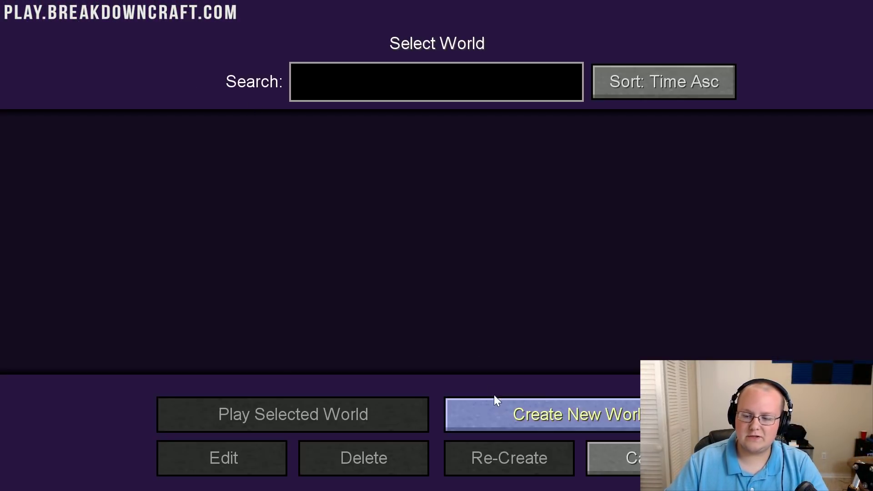
{"action": "left_click", "coordinate": [500, 408]}
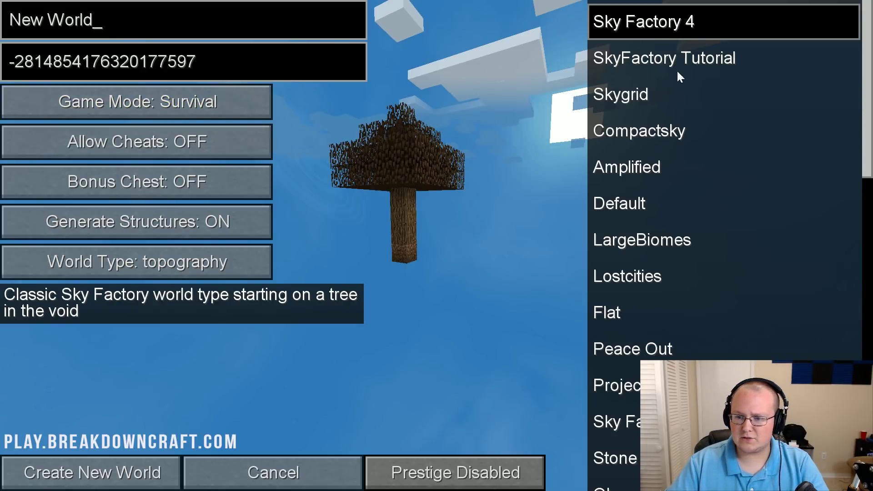
{"action": "scroll", "coordinate": [684, 136], "scroll_direction": "down", "scroll_amount": 1}
{"action": "scroll", "coordinate": [702, 314], "scroll_direction": "up", "scroll_amount": 1}
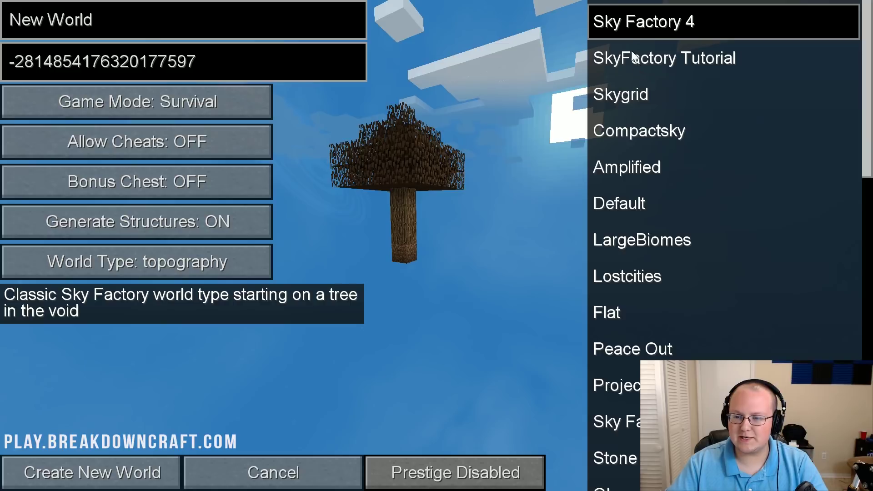
- Choose the Sky Factory 4 world type and set the game mode to Creative
{"action": "left_click", "coordinate": [676, 69]}
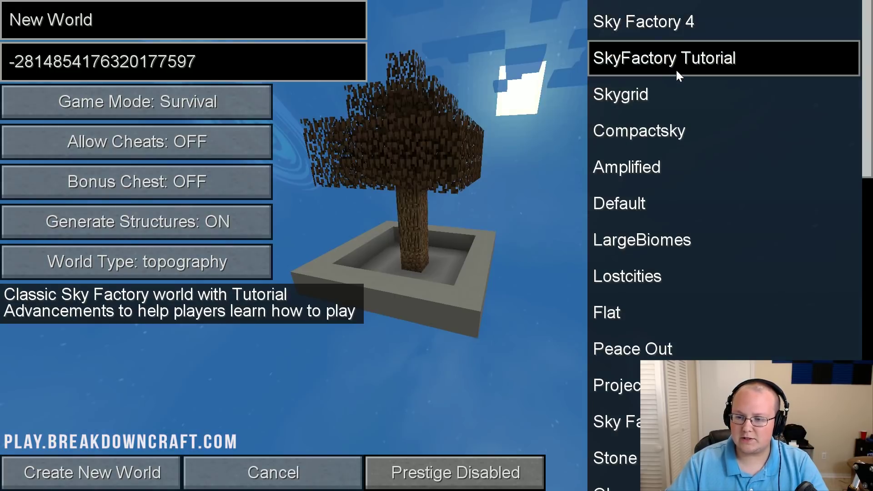
{"action": "left_click", "coordinate": [663, 24]}
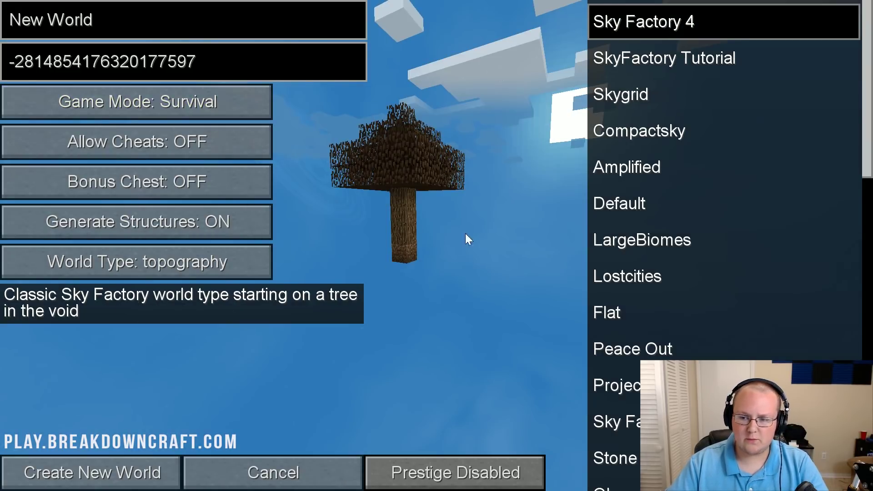
{"action": "left_click", "coordinate": [644, 182]}
{"action": "left_click", "coordinate": [648, 225]}
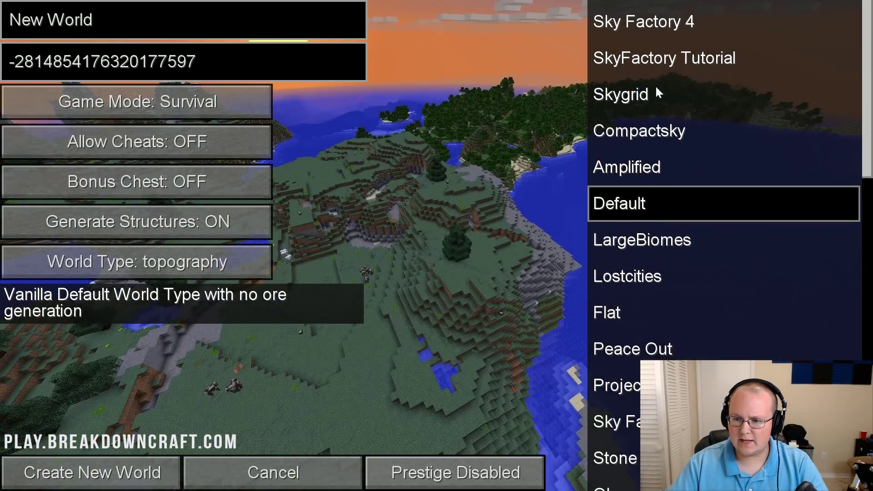
{"action": "left_click", "coordinate": [655, 50]}
{"action": "left_click", "coordinate": [634, 24]}
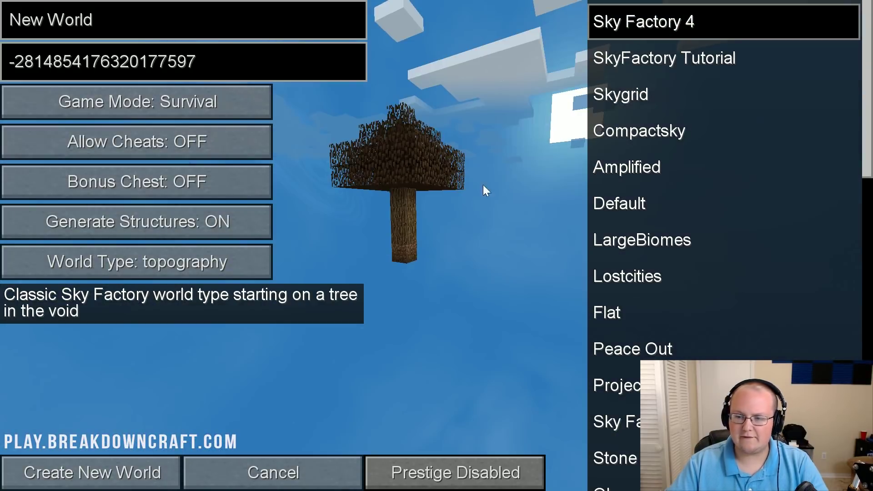
{"action": "left_click", "coordinate": [144, 116]}
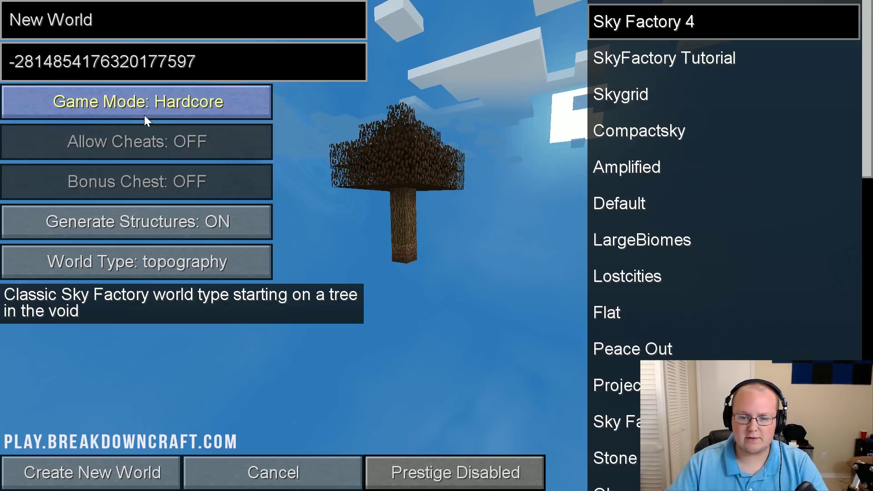
{"action": "left_click", "coordinate": [144, 115]}
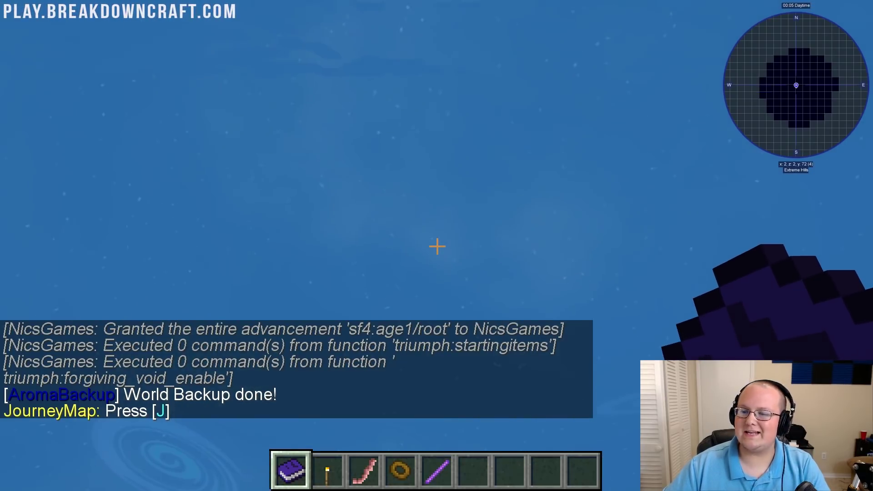
{"action": "key", "text": "w"}
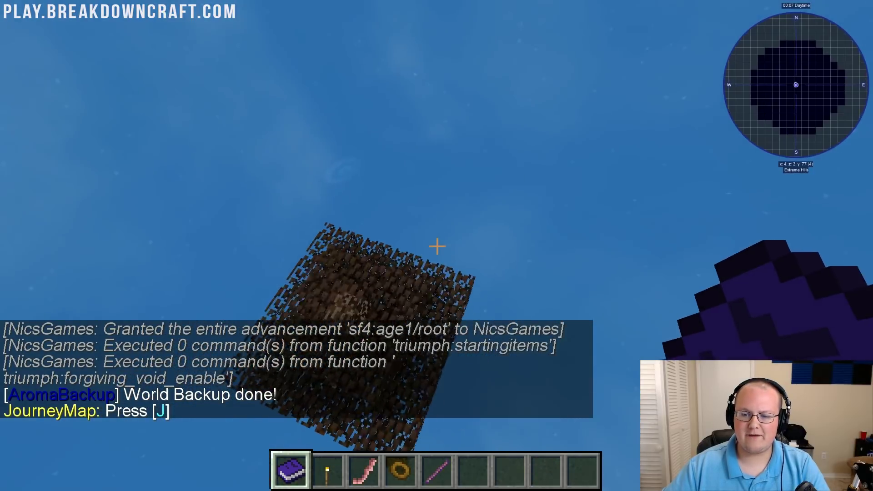
{"action": "key", "text": "w"}
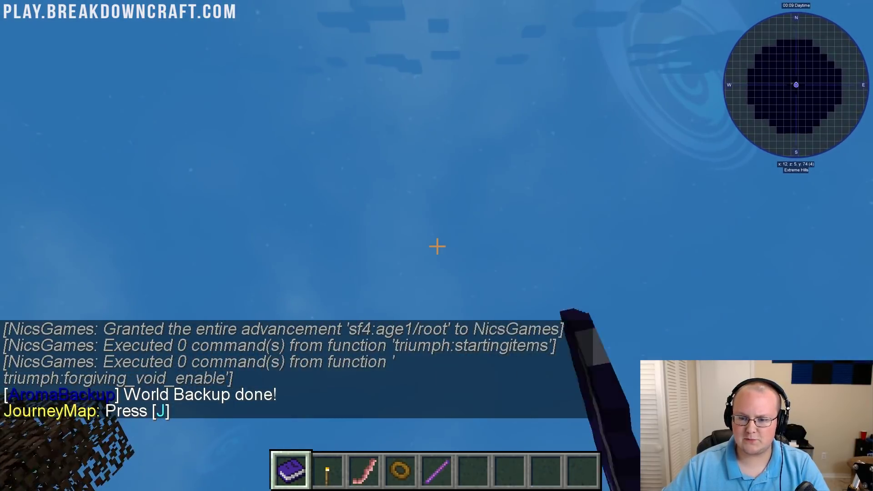
{"action": "key", "text": "w"}
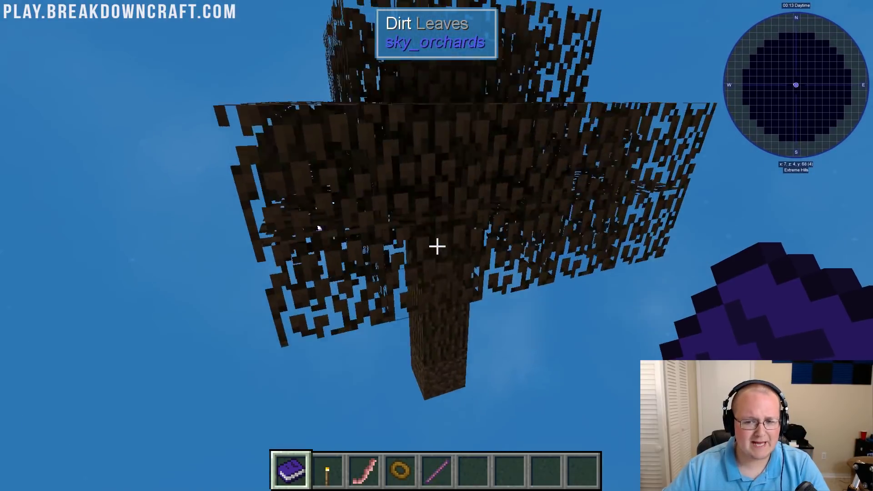
{"action": "key", "text": "e"}
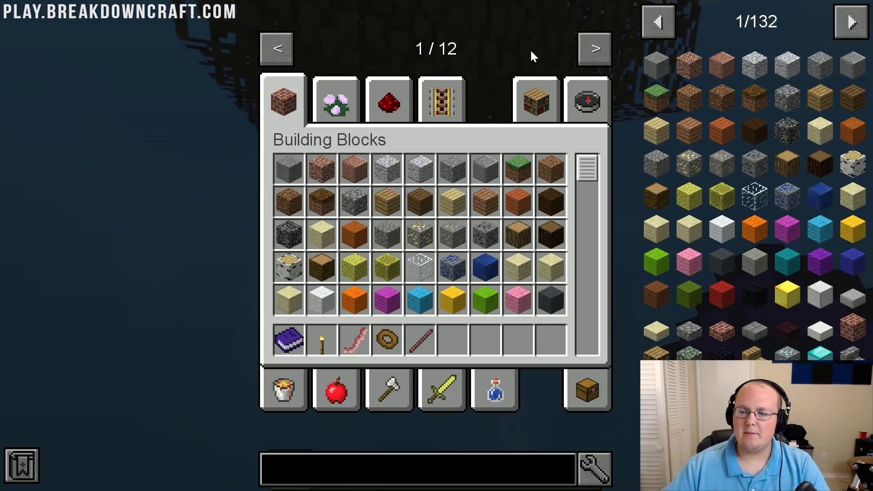
{"action": "left_click", "coordinate": [857, 23]}
{"action": "left_click", "coordinate": [859, 24]}
{"action": "scroll", "coordinate": [859, 23], "scroll_direction": "down", "scroll_amount": 13}
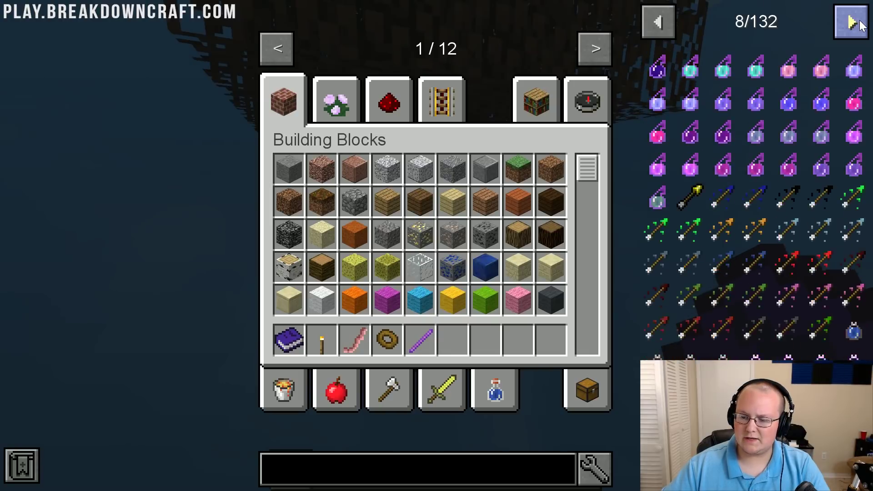
{"action": "scroll", "coordinate": [859, 24], "scroll_direction": "down", "scroll_amount": 6}
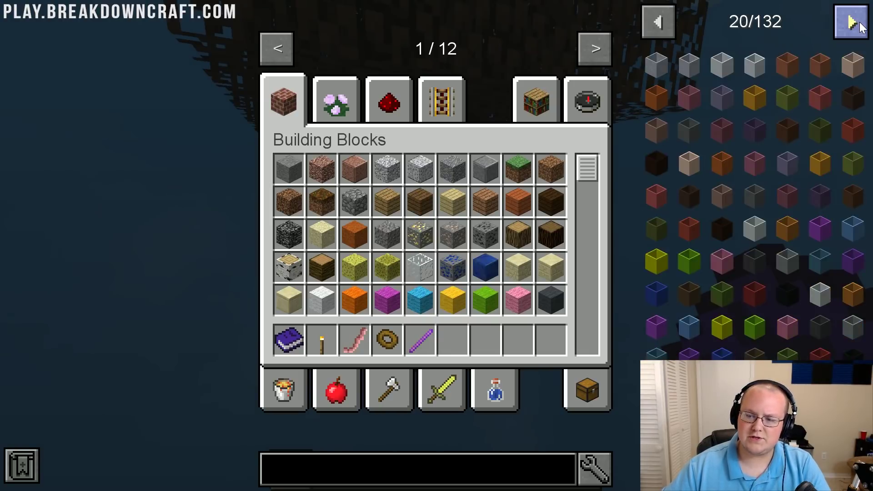
{"action": "left_click", "coordinate": [595, 48]}
{"action": "left_click", "coordinate": [595, 48]}
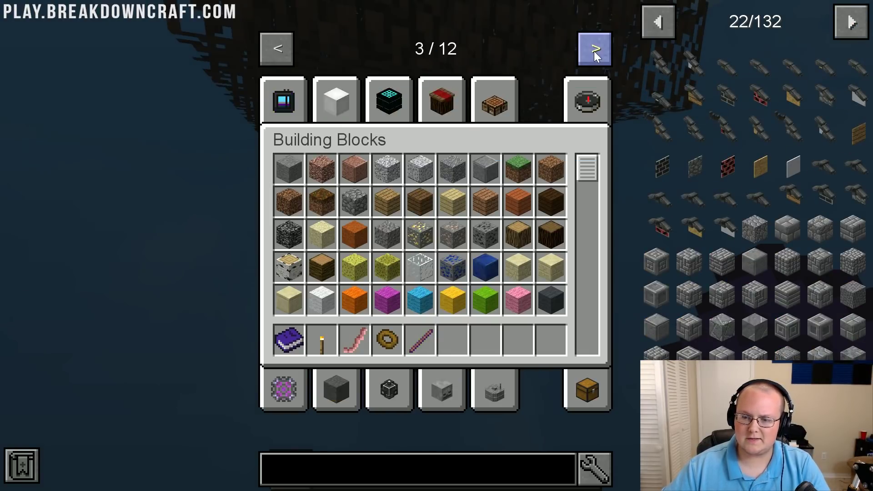
{"action": "left_click", "coordinate": [595, 48]}
{"action": "left_click", "coordinate": [595, 48]}
{"action": "left_click", "coordinate": [595, 47]}
{"action": "left_click", "coordinate": [595, 47]}
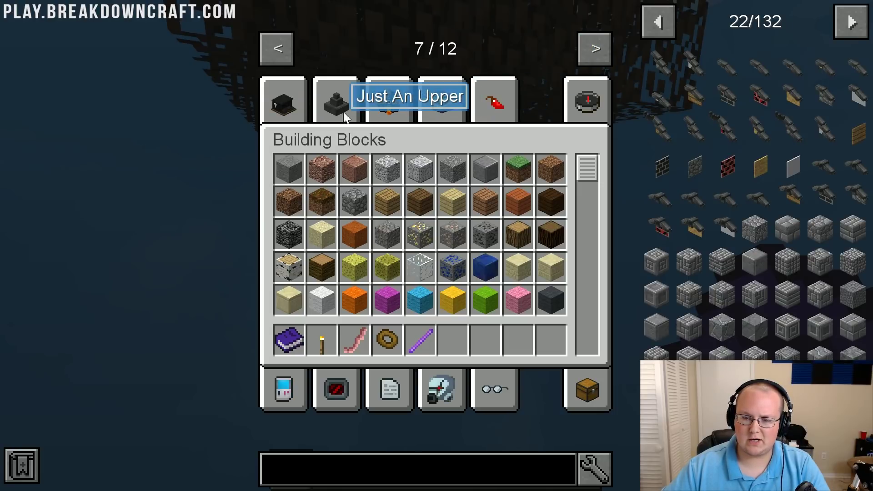
{"action": "left_click", "coordinate": [445, 391]}
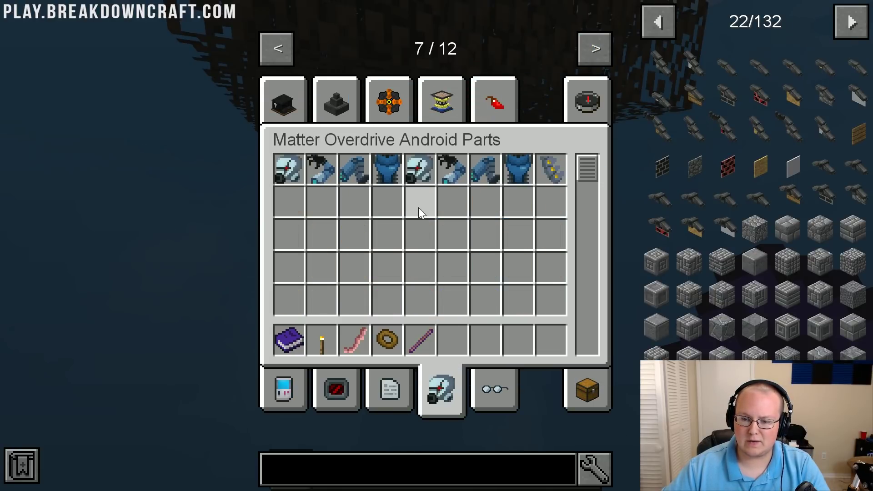
{"action": "key", "text": "e"}
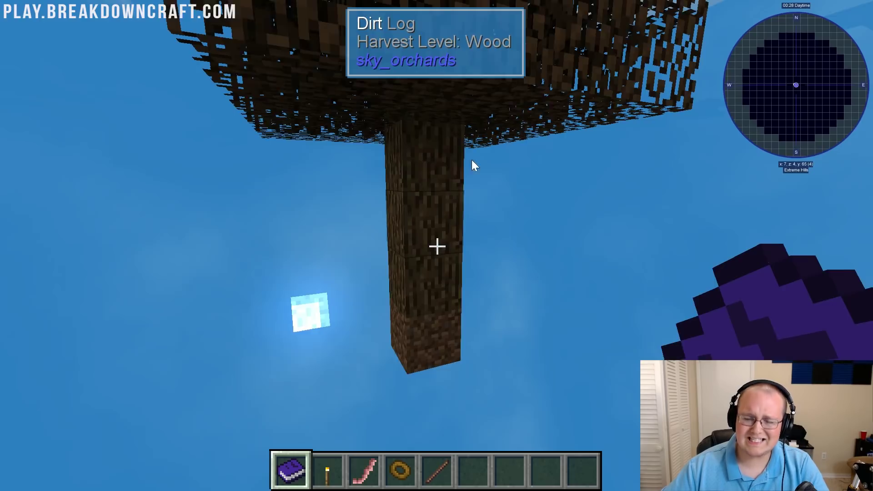
{"action": "key", "text": "w"}
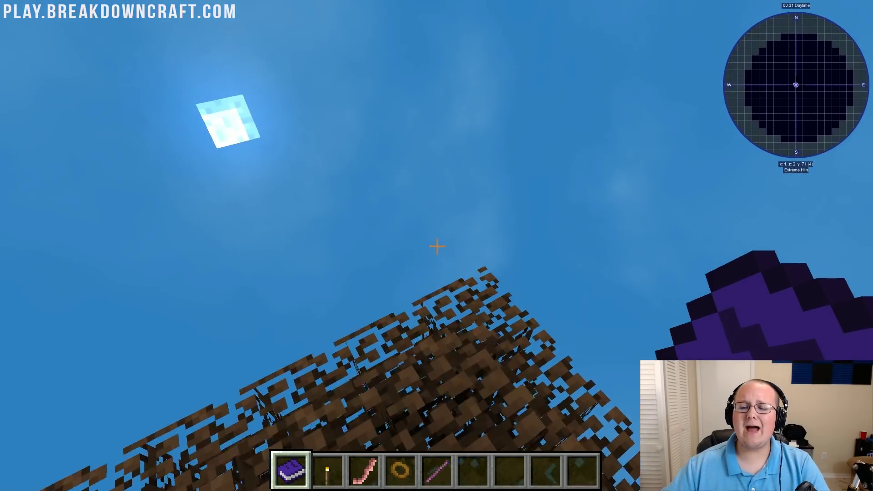
{"action": "key", "text": "shift"}
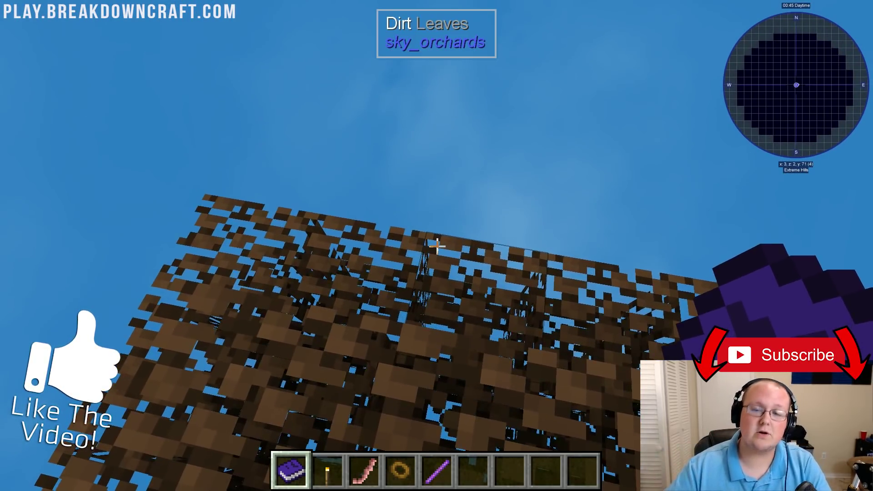
{"action": "key", "text": "shift"}
{"action": "key", "text": "space"}
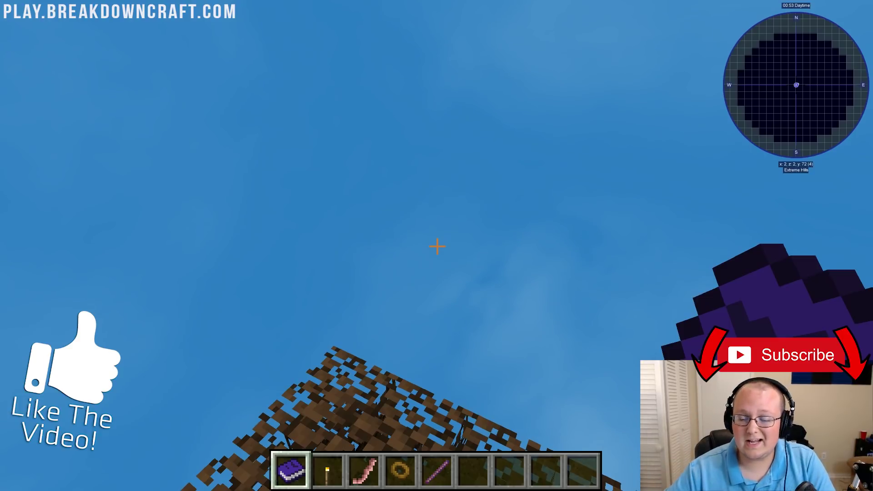
{"action": "key", "text": "s"}
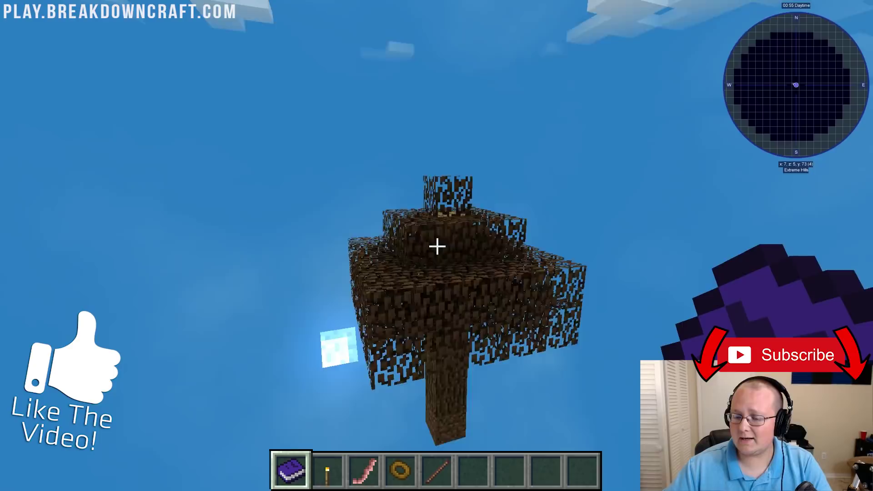
{"action": "key", "text": "s"}
{"action": "key", "text": "shift"}
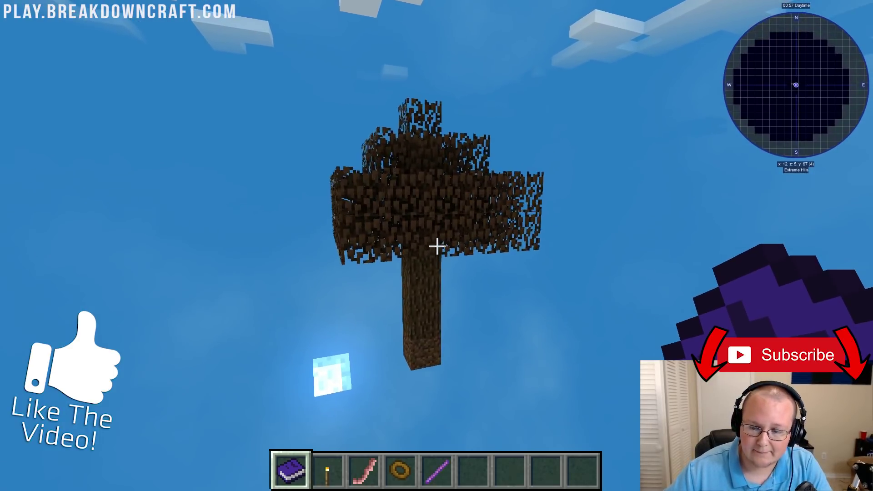
{"action": "key", "text": "w"}
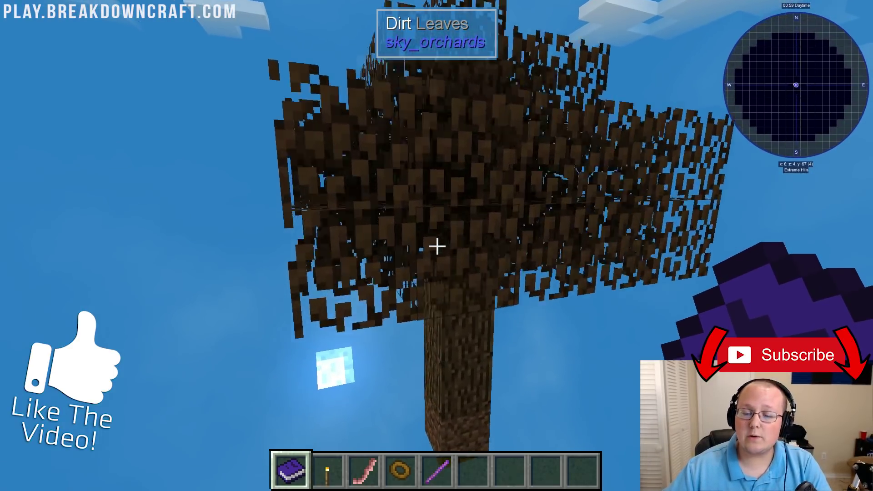
{"action": "key", "text": "w"}
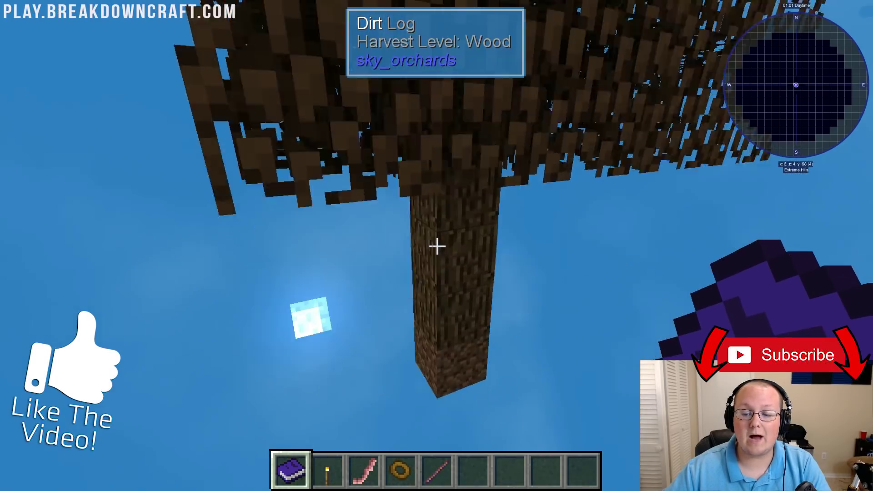
{"action": "key", "text": "shift"}
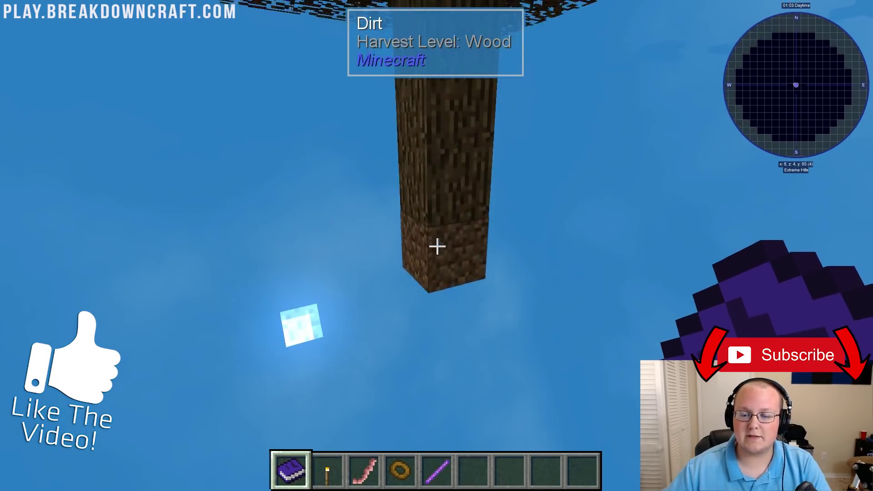
{"action": "key", "text": "space"}
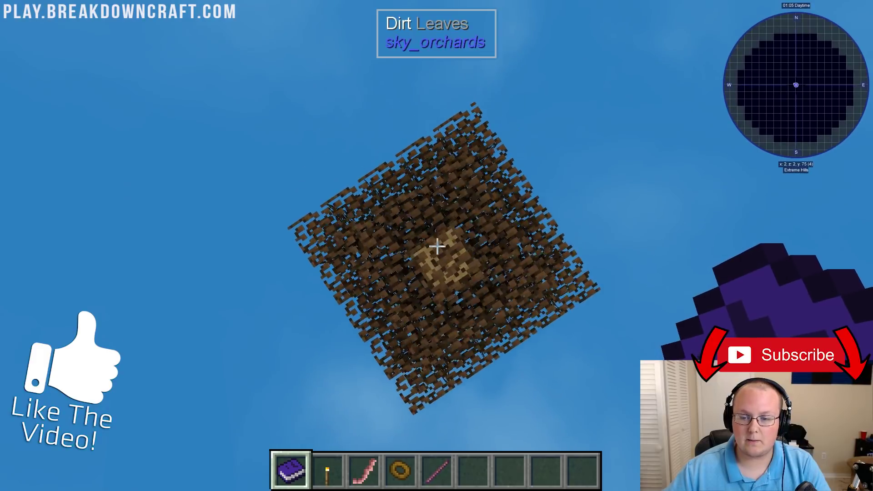
{"action": "key", "text": "shift"}
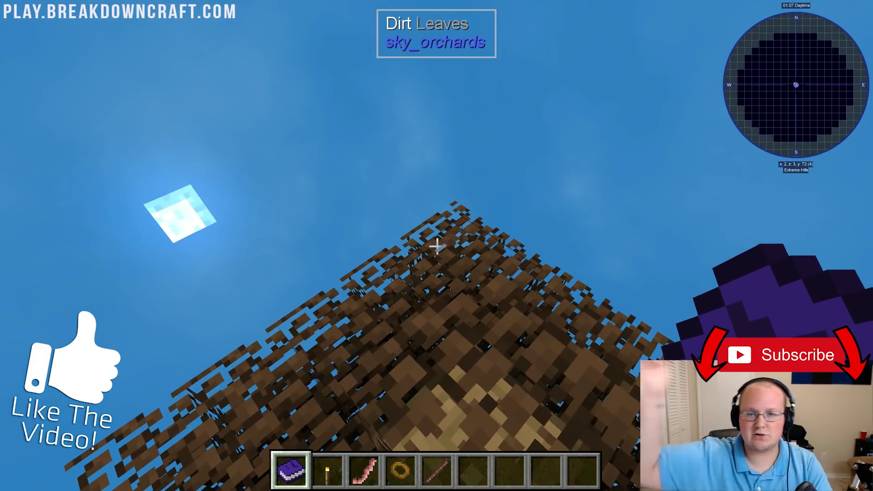